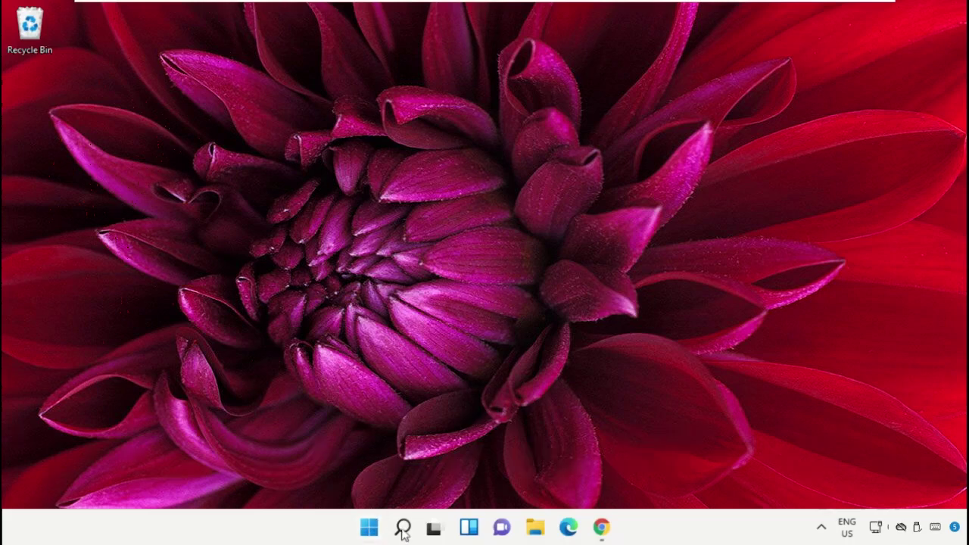
Search Windows for 'task manager' and bring up its Run as administrator option.
{"action": "left_click", "coordinate": [404, 530]}
{"action": "left_click", "coordinate": [306, 72]}
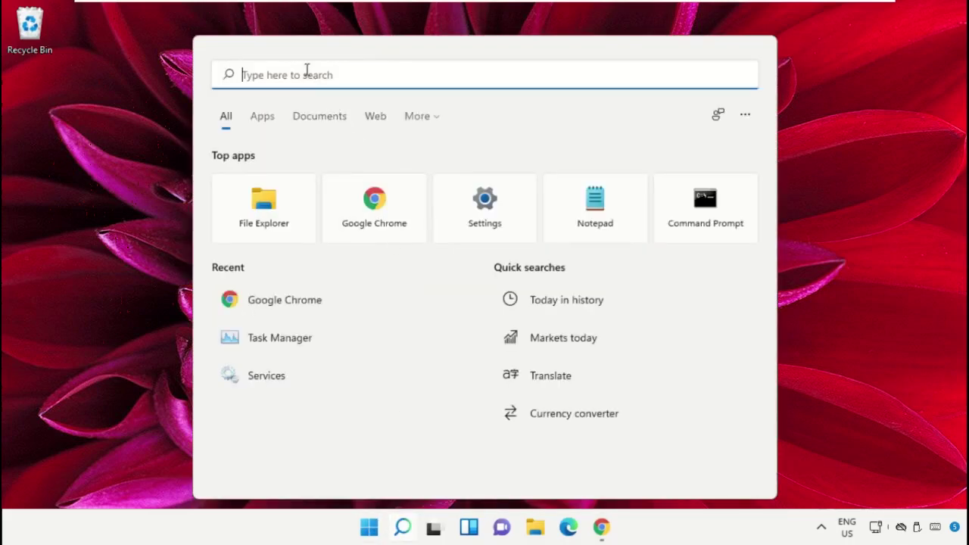
{"action": "type", "text": "task mana"}
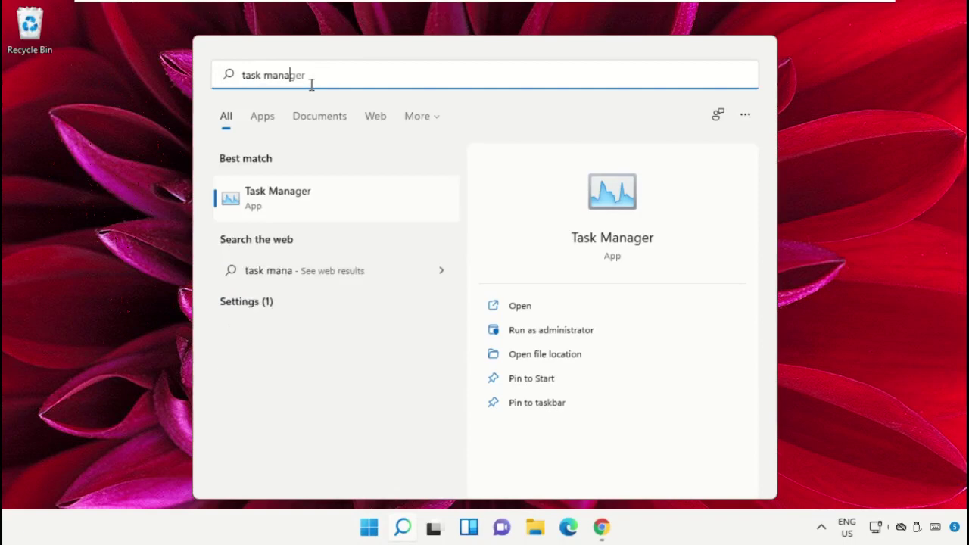
{"action": "type", "text": "ger"}
{"action": "right_click", "coordinate": [274, 205]}
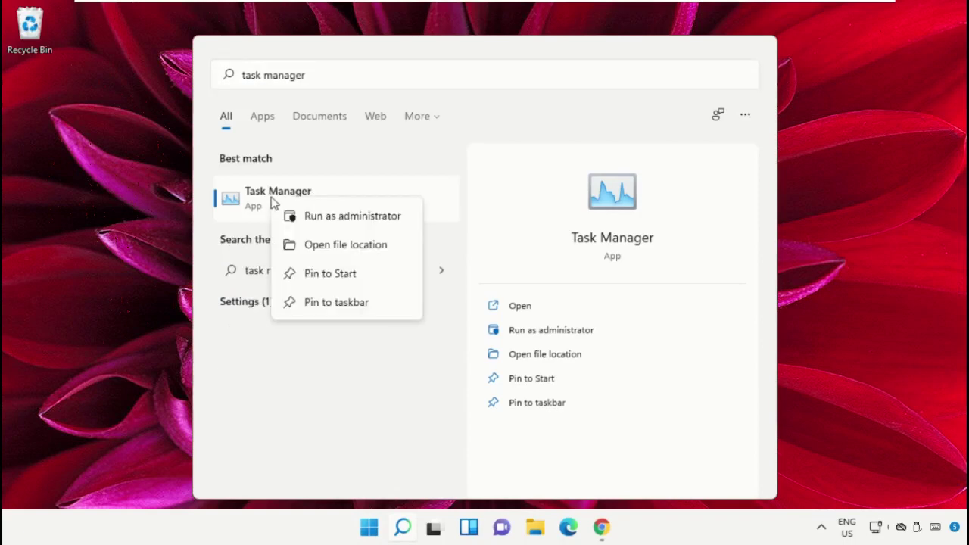
Start Task Manager as administrator and open File > Run new task, with the dialog moved right.
{"action": "left_click", "coordinate": [339, 218]}
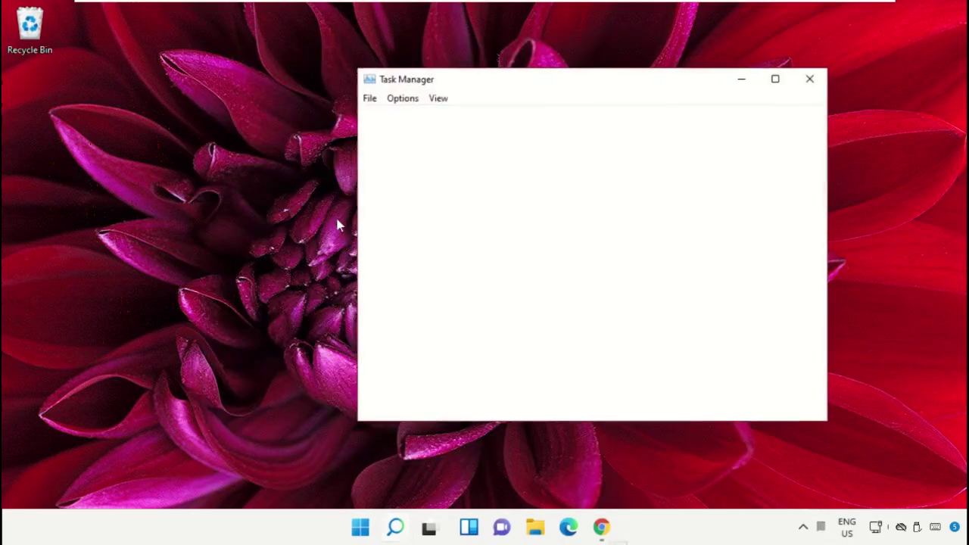
{"action": "mouse_move", "coordinate": [494, 80]}
{"action": "left_mouse_down"}
{"action": "mouse_move", "coordinate": [298, 194]}
{"action": "mouse_move", "coordinate": [223, 175]}
{"action": "mouse_move", "coordinate": [234, 134]}
{"action": "mouse_move", "coordinate": [219, 145]}
{"action": "left_mouse_up"}
{"action": "left_click", "coordinate": [94, 163]}
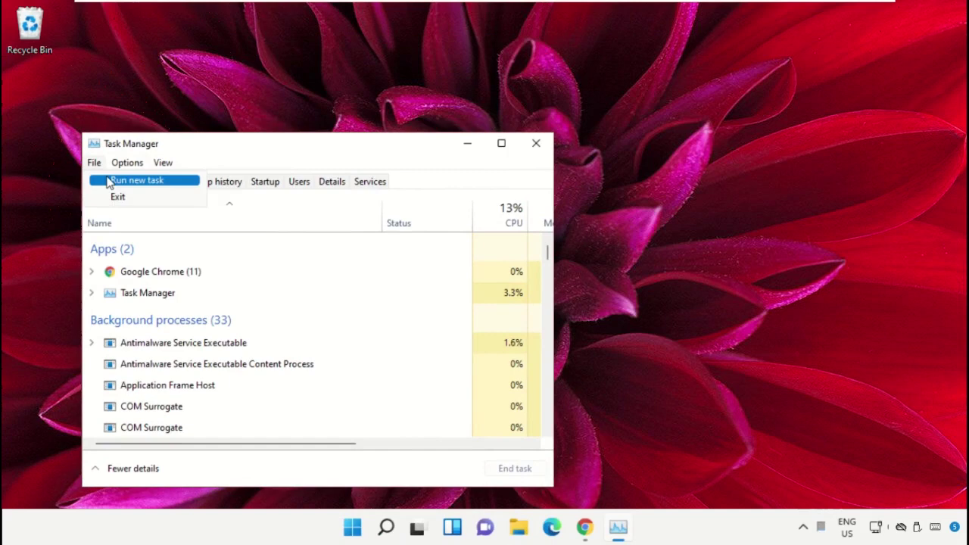
{"action": "left_click", "coordinate": [108, 182]}
{"action": "left_click_drag", "start_coordinate": [201, 183], "coordinate": [676, 147]}
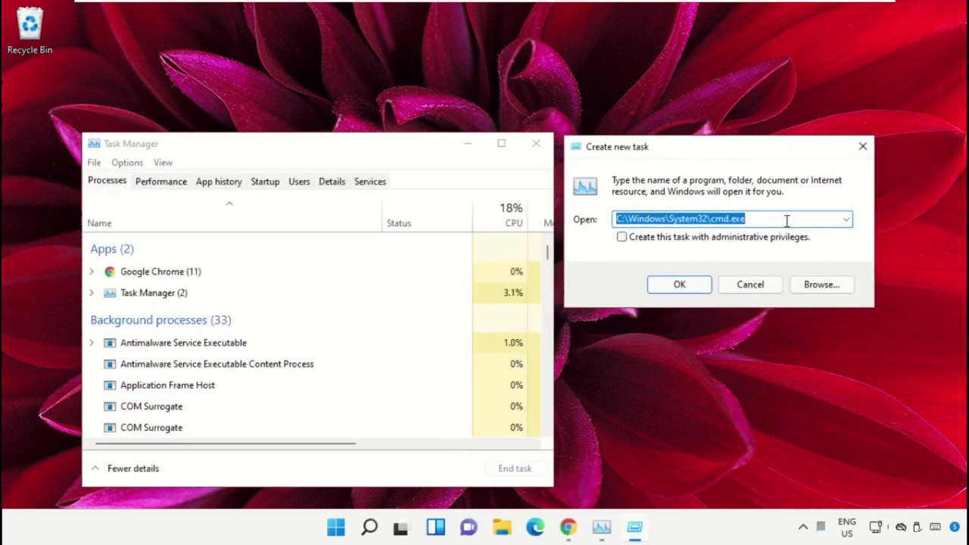
Browse from This PC through Local Disk (C:) and Windows into System32.
{"action": "left_click", "coordinate": [814, 289]}
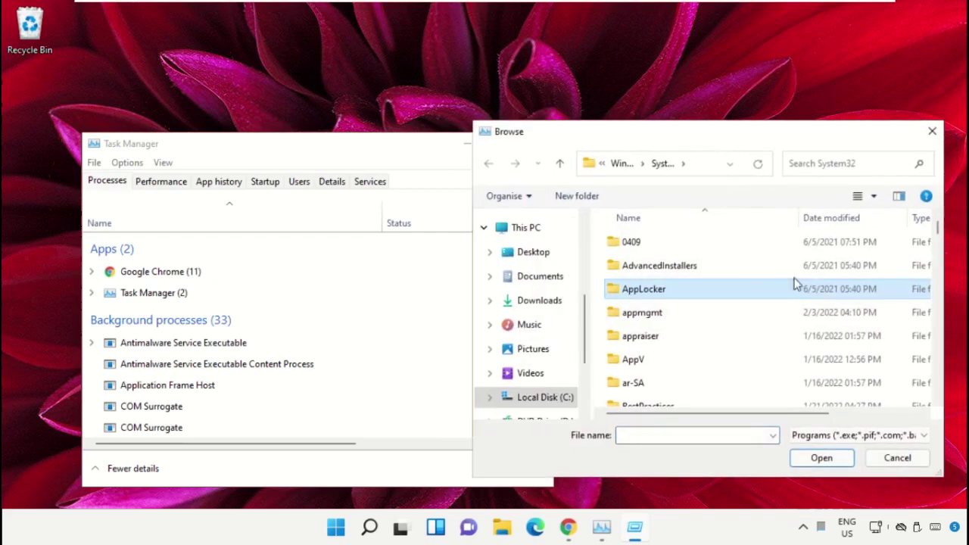
{"action": "left_click", "coordinate": [525, 227]}
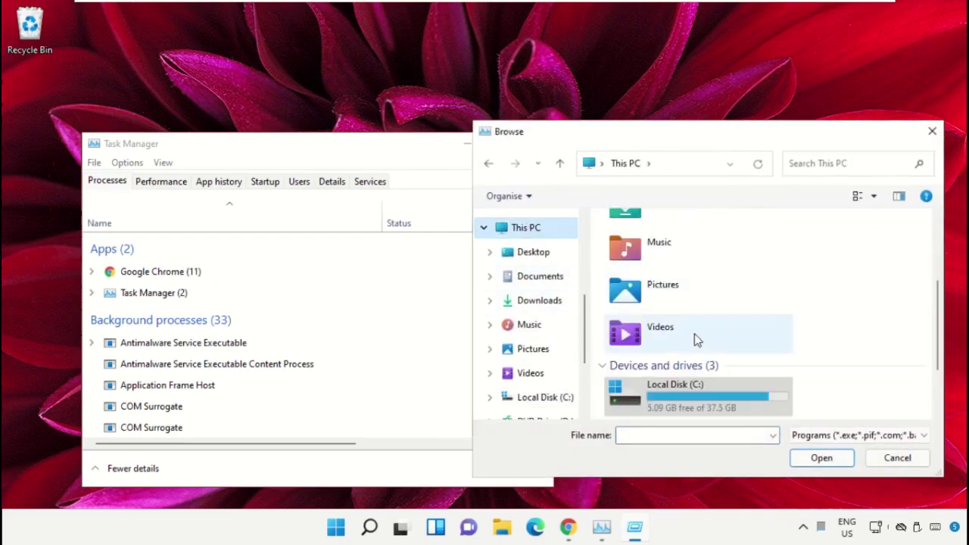
{"action": "double_click", "coordinate": [702, 390]}
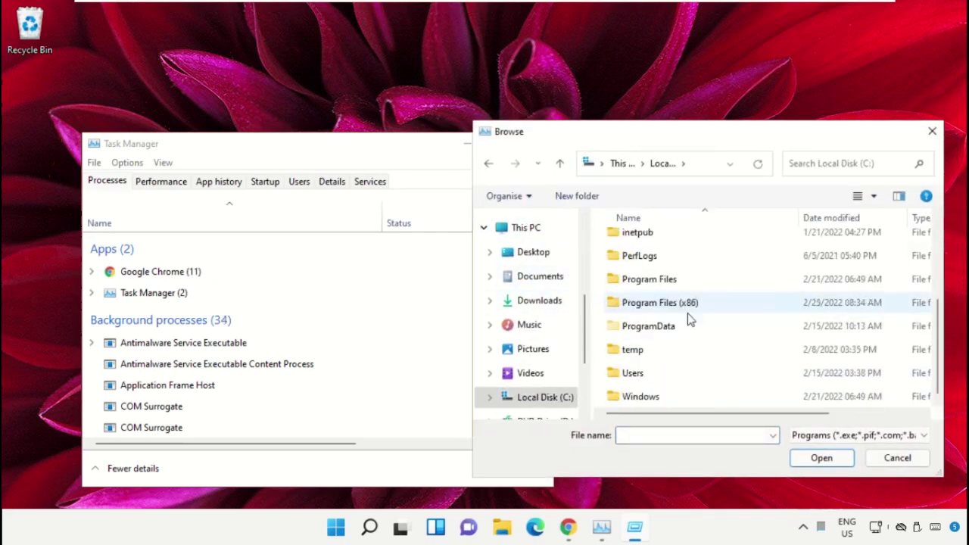
{"action": "double_click", "coordinate": [654, 397]}
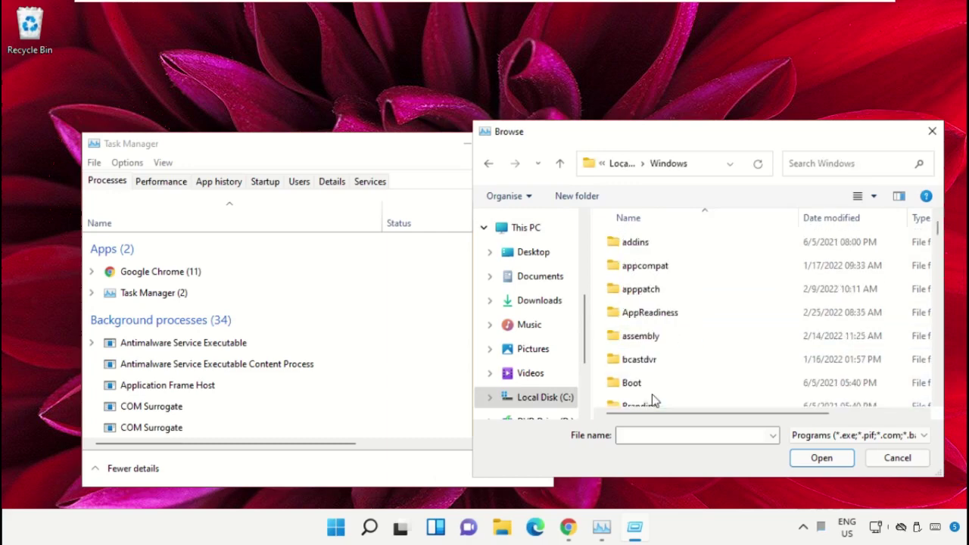
{"action": "left_click", "coordinate": [658, 291]}
{"action": "type", "text": "sys"}
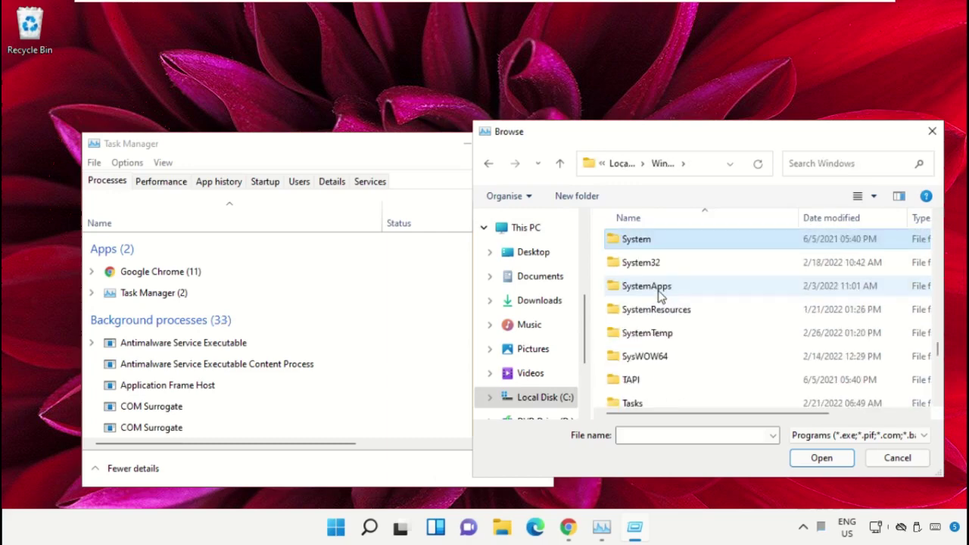
{"action": "double_click", "coordinate": [648, 266]}
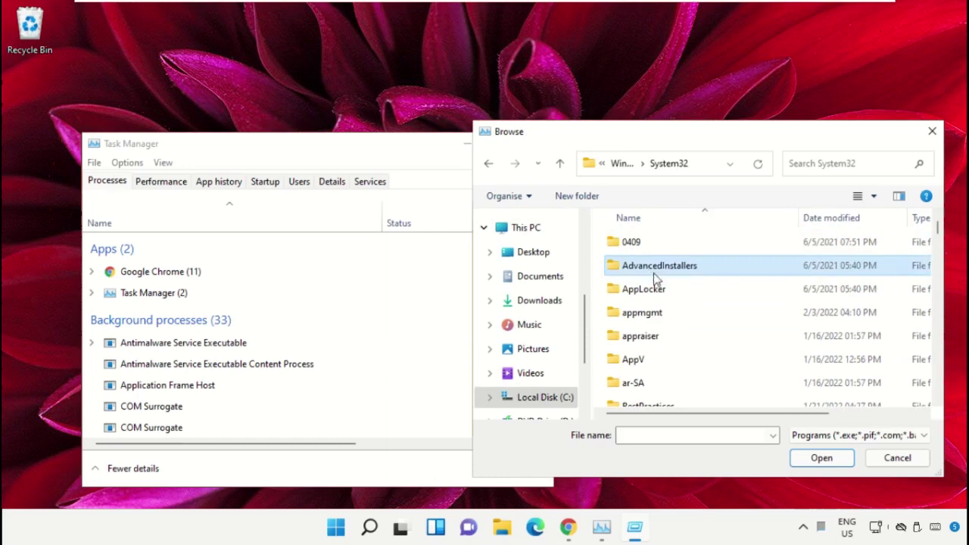
Select cmd.exe in System32 as the program to open.
{"action": "scroll", "coordinate": [657, 287], "scroll_direction": "down", "scroll_amount": 5}
{"action": "left_click", "coordinate": [665, 303]}
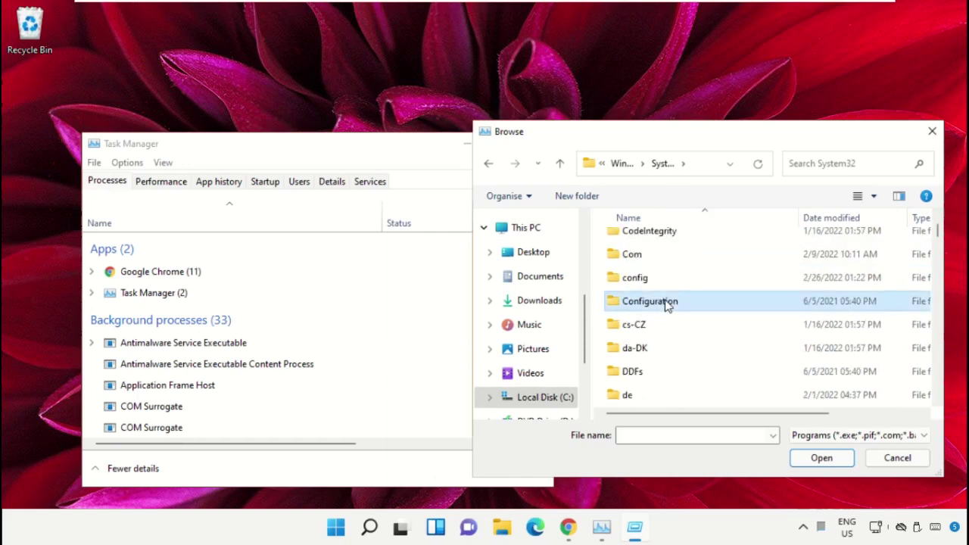
{"action": "key", "text": "Down"}
{"action": "key", "text": "Down"}
{"action": "key", "text": "Down"}
{"action": "key", "text": "Down"}
{"action": "key", "text": "Down"}
{"action": "key", "text": "Down"}
{"action": "key", "text": "Down"}
{"action": "key", "text": "Down"}
{"action": "key", "text": "Down"}
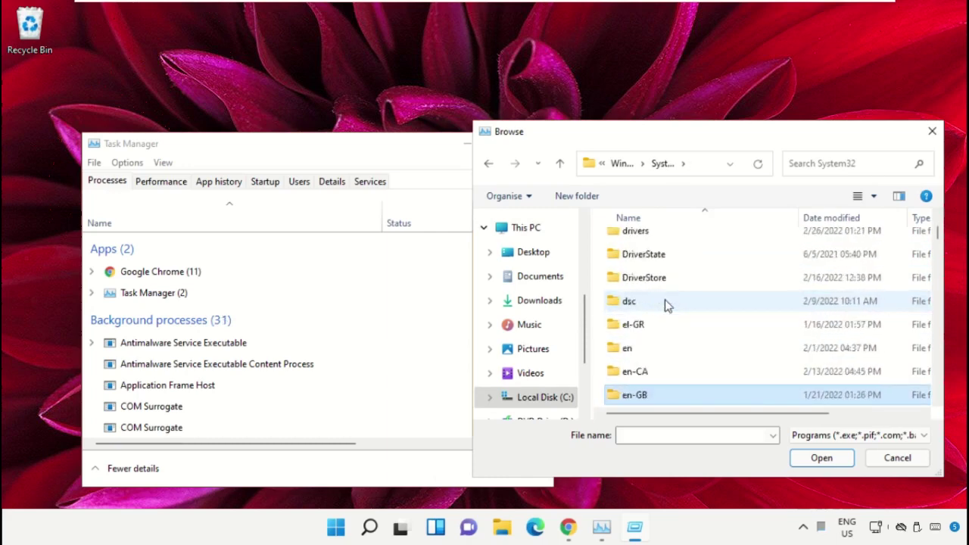
{"action": "key", "text": "Down"}
{"action": "key", "text": "Down"}
{"action": "key", "text": "Down"}
{"action": "key", "text": "Down"}
{"action": "key", "text": "Down"}
{"action": "key", "text": "Down"}
{"action": "key", "text": "Down"}
{"action": "key", "text": "Down"}
{"action": "key", "text": "Down"}
{"action": "key", "text": "Down"}
{"action": "key", "text": "Down"}
{"action": "key", "text": "Down"}
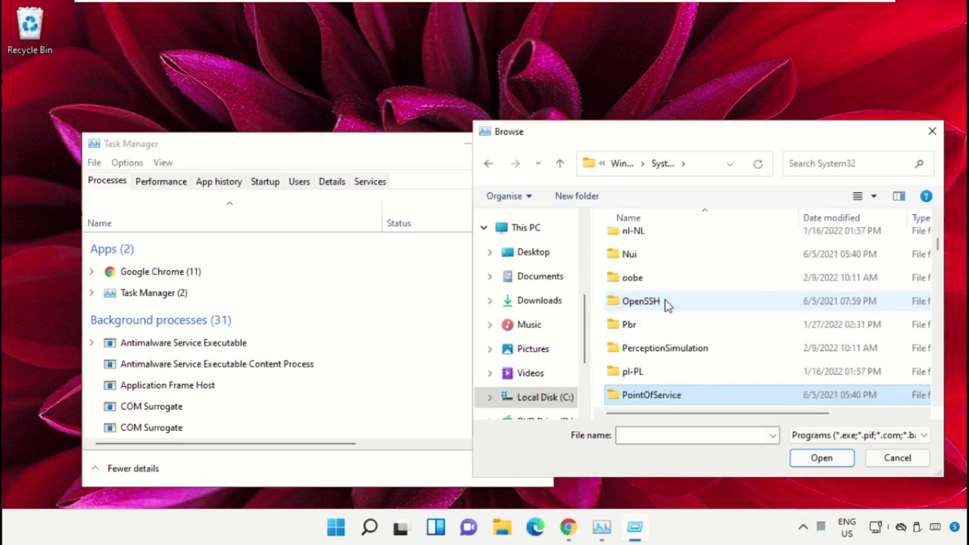
{"action": "key", "text": "Down"}
{"action": "key", "text": "Down"}
{"action": "key", "text": "Down"}
{"action": "key", "text": "Down"}
{"action": "key", "text": "Down"}
{"action": "key", "text": "Down"}
{"action": "type", "text": "cmd"}
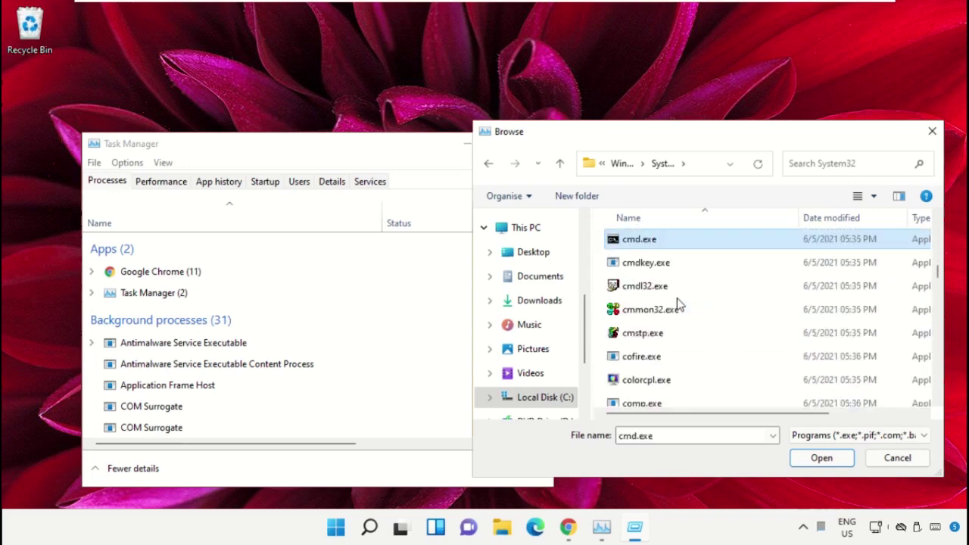
Run cmd.exe with administrative privileges, minimize Task Manager, and resize and centre the console.
{"action": "left_click", "coordinate": [802, 457]}
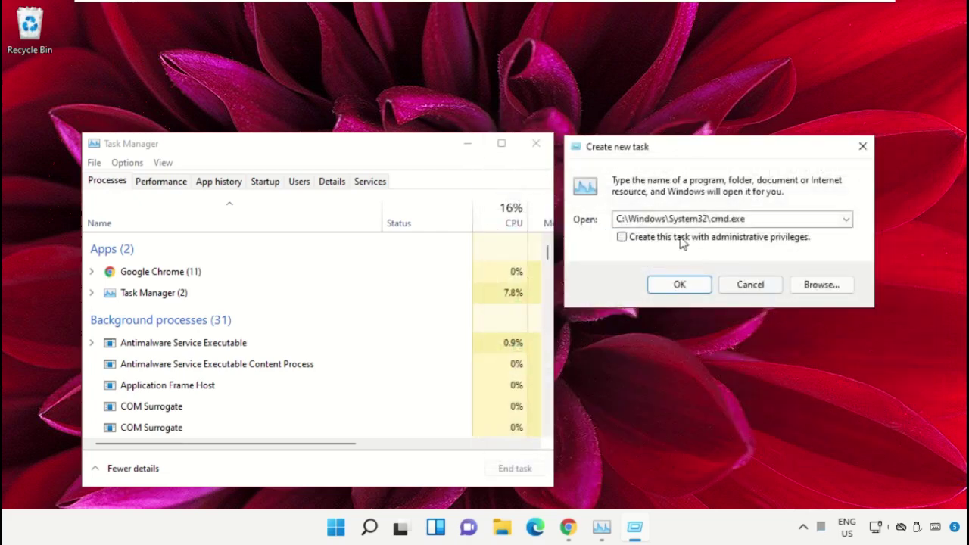
{"action": "left_click", "coordinate": [621, 237]}
{"action": "left_click", "coordinate": [691, 285]}
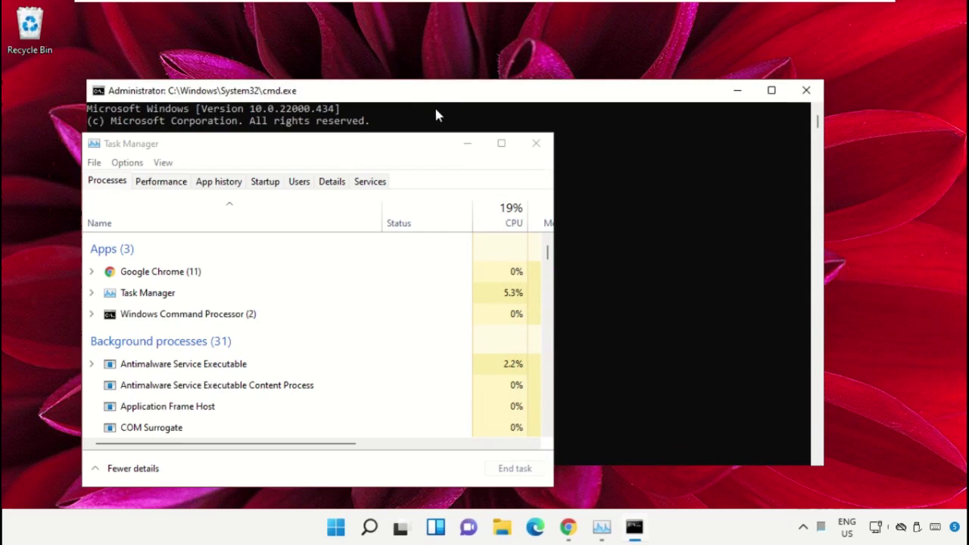
{"action": "left_click", "coordinate": [474, 150]}
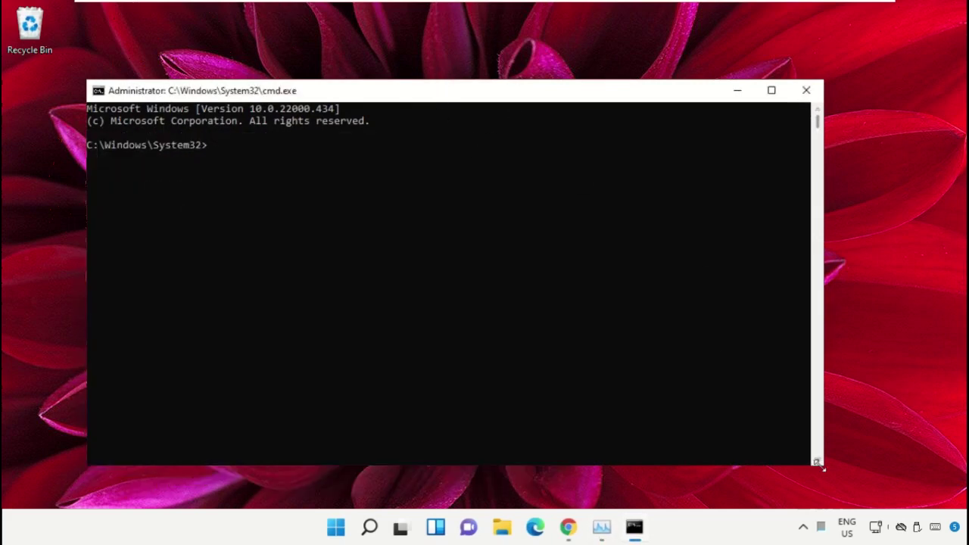
{"action": "mouse_move", "coordinate": [814, 471]}
{"action": "left_mouse_down"}
{"action": "mouse_move", "coordinate": [636, 400]}
{"action": "mouse_move", "coordinate": [606, 376]}
{"action": "mouse_move", "coordinate": [661, 381]}
{"action": "left_mouse_up"}
{"action": "mouse_move", "coordinate": [376, 99]}
{"action": "left_mouse_down"}
{"action": "mouse_move", "coordinate": [493, 190]}
{"action": "mouse_move", "coordinate": [476, 202]}
{"action": "left_mouse_up"}
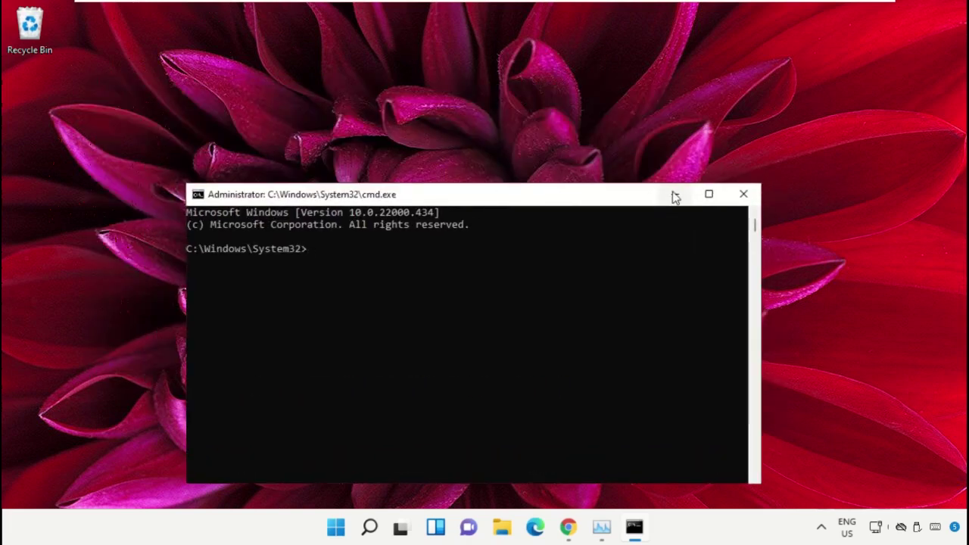
Search Google in Chrome for 'hows.tech windows commands'.
{"action": "left_click", "coordinate": [569, 528]}
{"action": "left_click", "coordinate": [328, 280]}
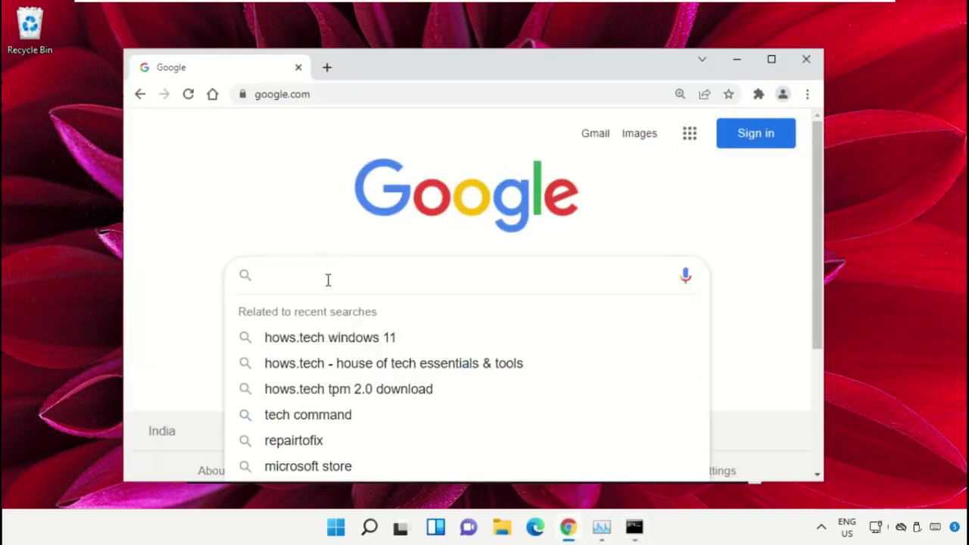
{"action": "type", "text": "hows"}
{"action": "key", "text": "Down"}
{"action": "key", "text": "Return"}
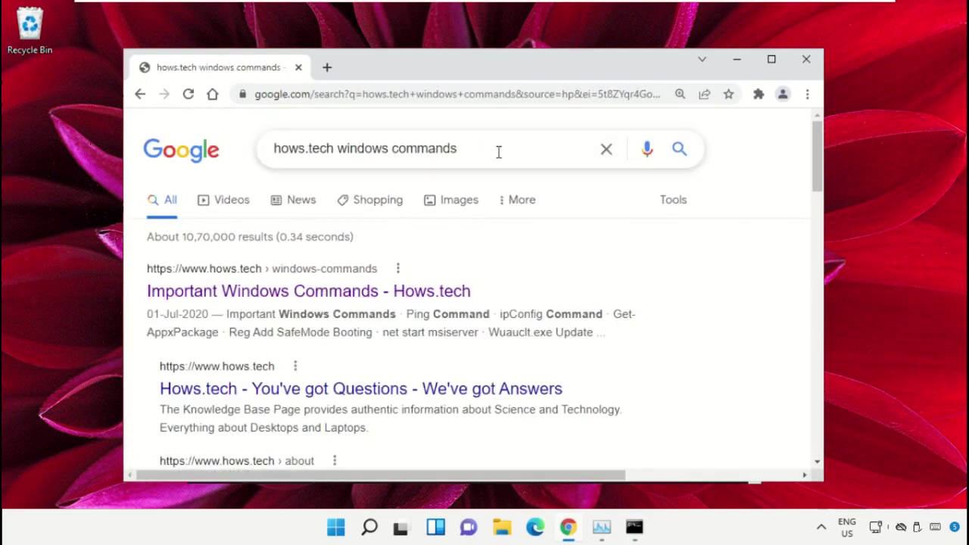
Open the Hows.tech Important Windows Commands article and scroll to the SFC Commands 11–13.
{"action": "left_click", "coordinate": [365, 294]}
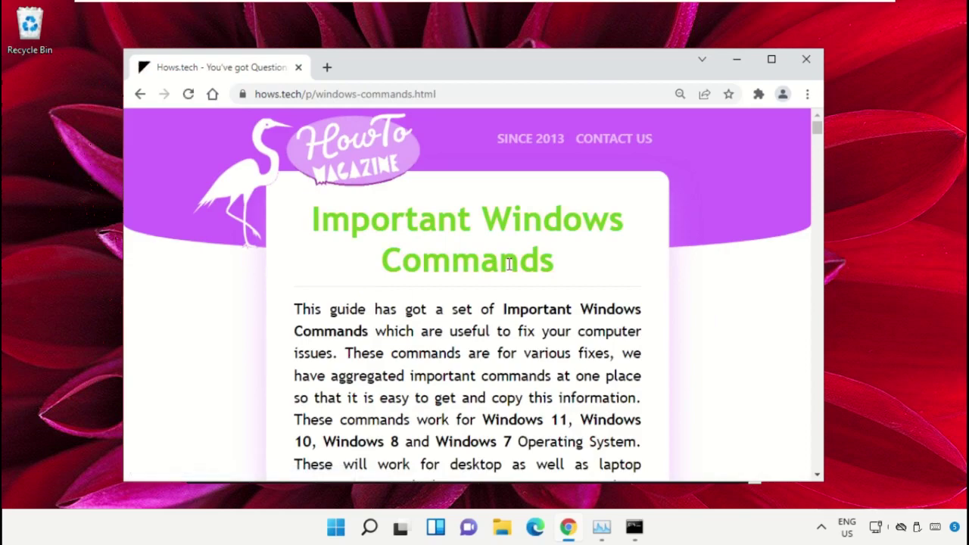
{"action": "scroll", "coordinate": [606, 273], "scroll_direction": "down", "scroll_amount": 1}
{"action": "scroll", "coordinate": [605, 273], "scroll_direction": "down", "scroll_amount": 4}
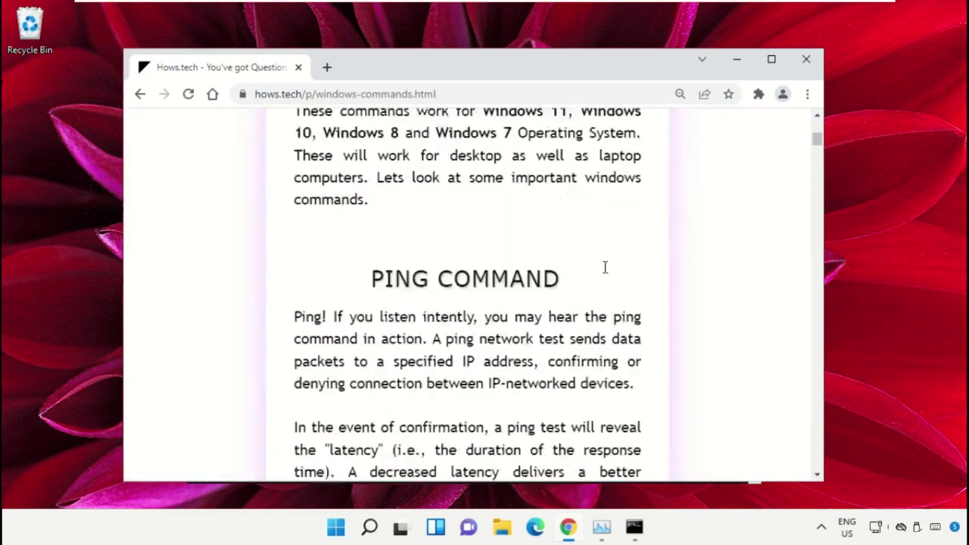
{"action": "scroll", "coordinate": [606, 273], "scroll_direction": "down", "scroll_amount": 4}
{"action": "scroll", "coordinate": [606, 273], "scroll_direction": "down", "scroll_amount": 4}
{"action": "scroll", "coordinate": [606, 273], "scroll_direction": "down", "scroll_amount": 3}
{"action": "scroll", "coordinate": [605, 274], "scroll_direction": "down", "scroll_amount": 3}
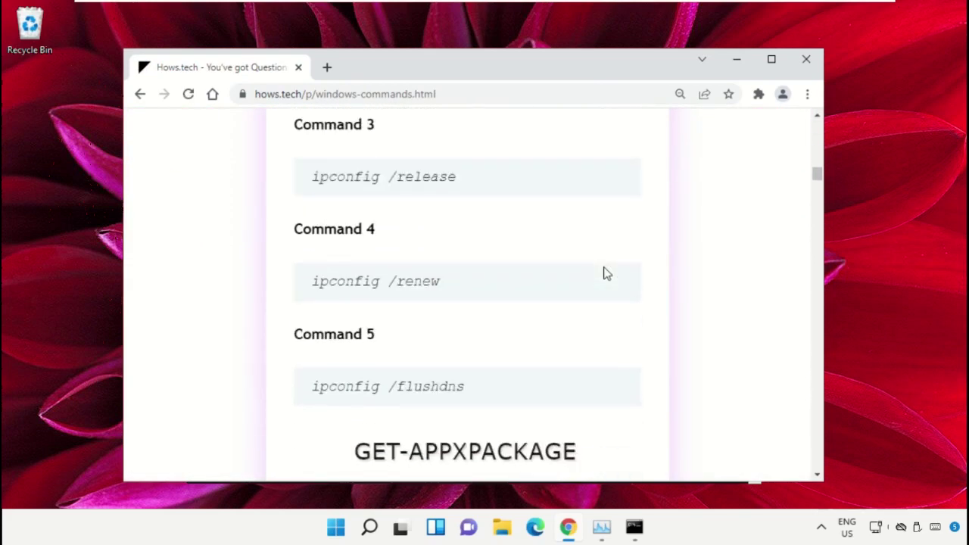
{"action": "scroll", "coordinate": [606, 274], "scroll_direction": "down", "scroll_amount": 3}
{"action": "scroll", "coordinate": [606, 273], "scroll_direction": "down", "scroll_amount": 3}
{"action": "scroll", "coordinate": [606, 273], "scroll_direction": "down", "scroll_amount": 3}
{"action": "scroll", "coordinate": [599, 281], "scroll_direction": "down", "scroll_amount": 3}
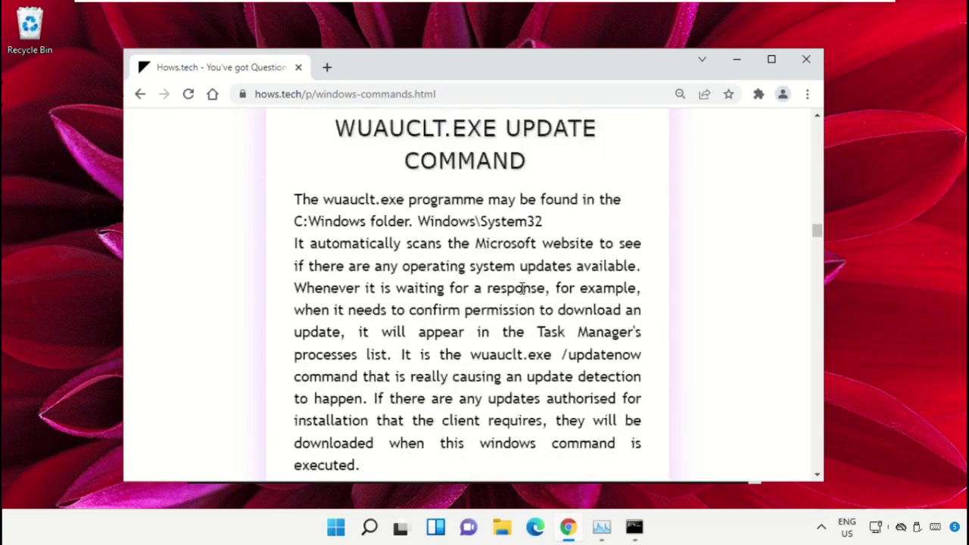
{"action": "scroll", "coordinate": [504, 348], "scroll_direction": "down", "scroll_amount": 3}
{"action": "scroll", "coordinate": [469, 316], "scroll_direction": "down", "scroll_amount": 3}
{"action": "scroll", "coordinate": [499, 288], "scroll_direction": "down", "scroll_amount": 3}
{"action": "scroll", "coordinate": [499, 296], "scroll_direction": "down", "scroll_amount": 1}
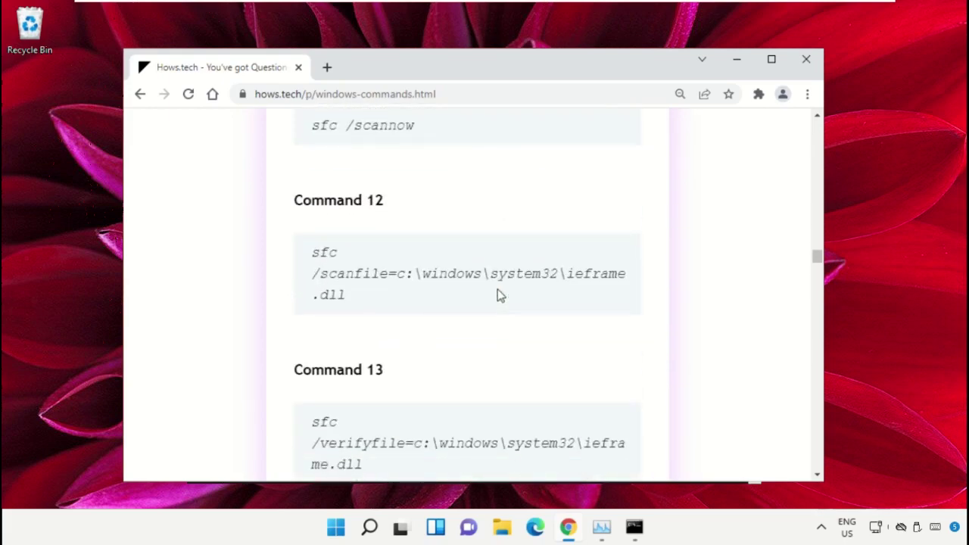
{"action": "scroll", "coordinate": [499, 296], "scroll_direction": "down", "scroll_amount": 1}
{"action": "scroll", "coordinate": [500, 296], "scroll_direction": "down", "scroll_amount": 1}
{"action": "scroll", "coordinate": [499, 295], "scroll_direction": "down", "scroll_amount": 1}
{"action": "scroll", "coordinate": [500, 295], "scroll_direction": "up", "scroll_amount": 1}
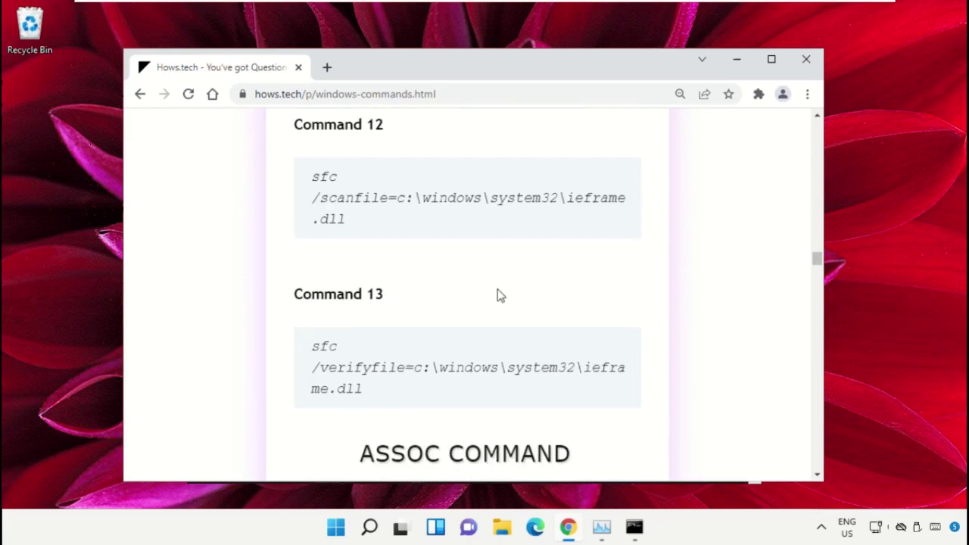
{"action": "scroll", "coordinate": [499, 295], "scroll_direction": "up", "scroll_amount": 1}
{"action": "scroll", "coordinate": [500, 295], "scroll_direction": "up", "scroll_amount": 1}
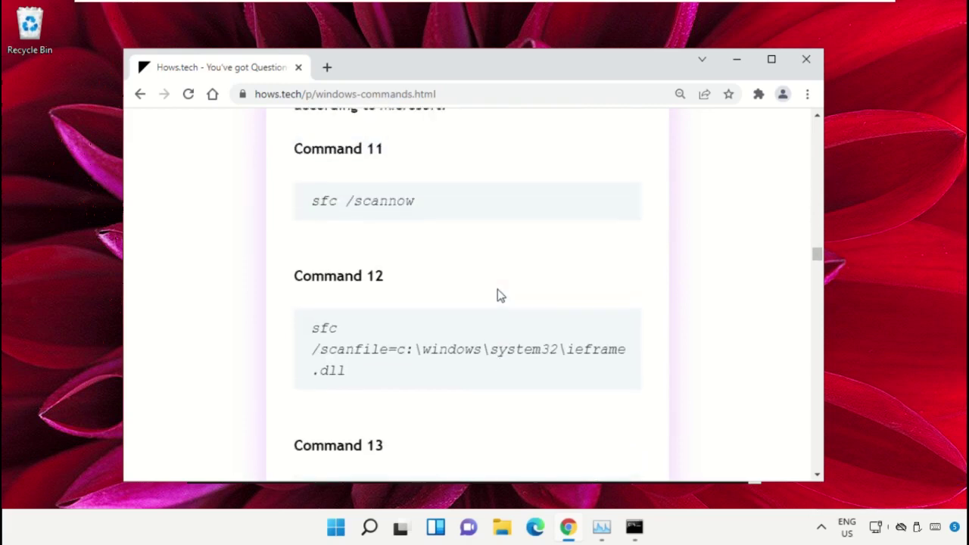
Arrange the admin Command Prompt beside the hows.tech article in Chrome.
{"action": "left_click", "coordinate": [636, 534]}
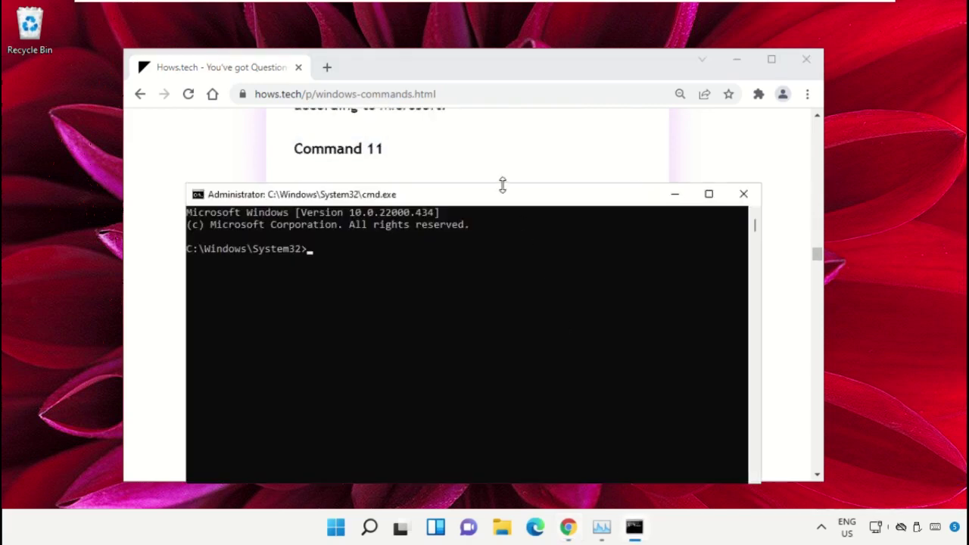
{"action": "left_click_drag", "start_coordinate": [498, 199], "coordinate": [619, 218]}
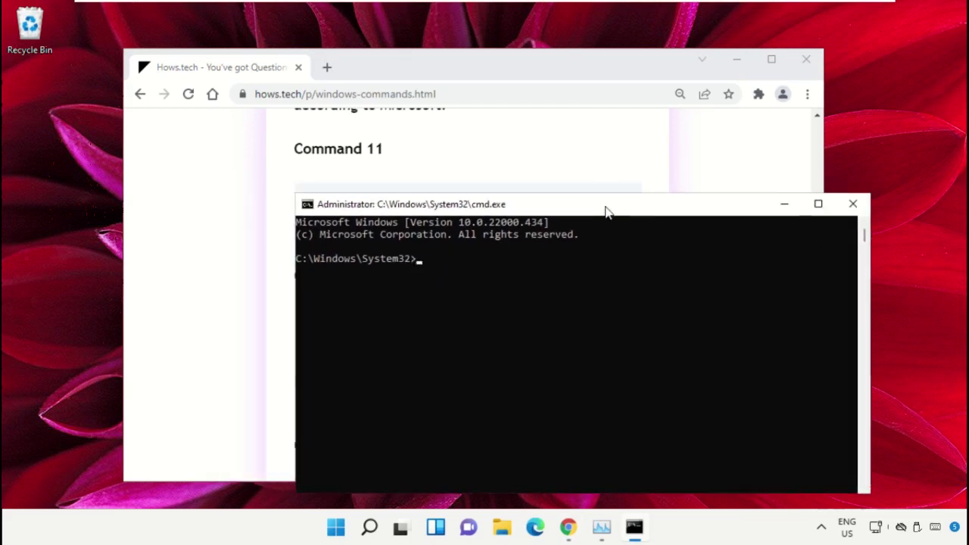
{"action": "left_click_drag", "start_coordinate": [482, 61], "coordinate": [413, 82]}
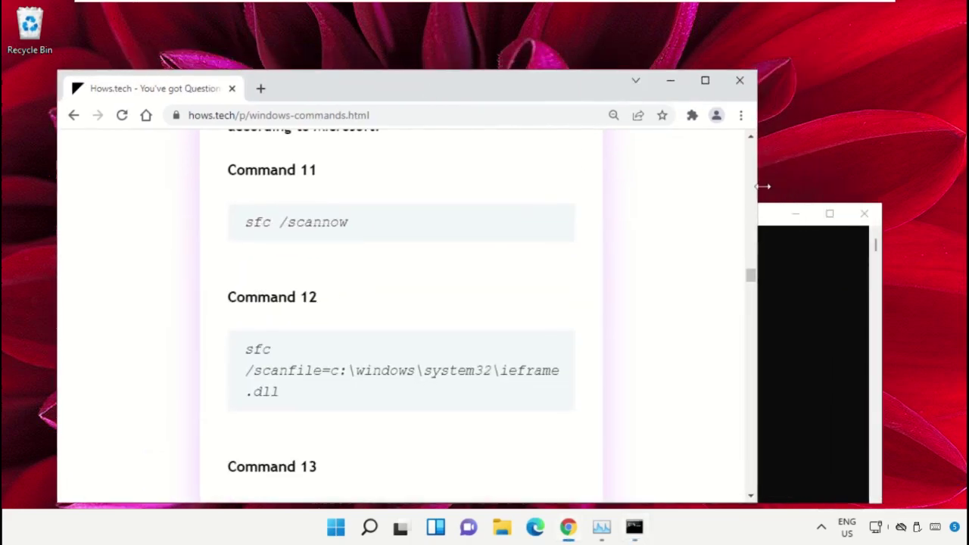
{"action": "left_click", "coordinate": [767, 221]}
{"action": "left_click_drag", "start_coordinate": [634, 220], "coordinate": [737, 144]}
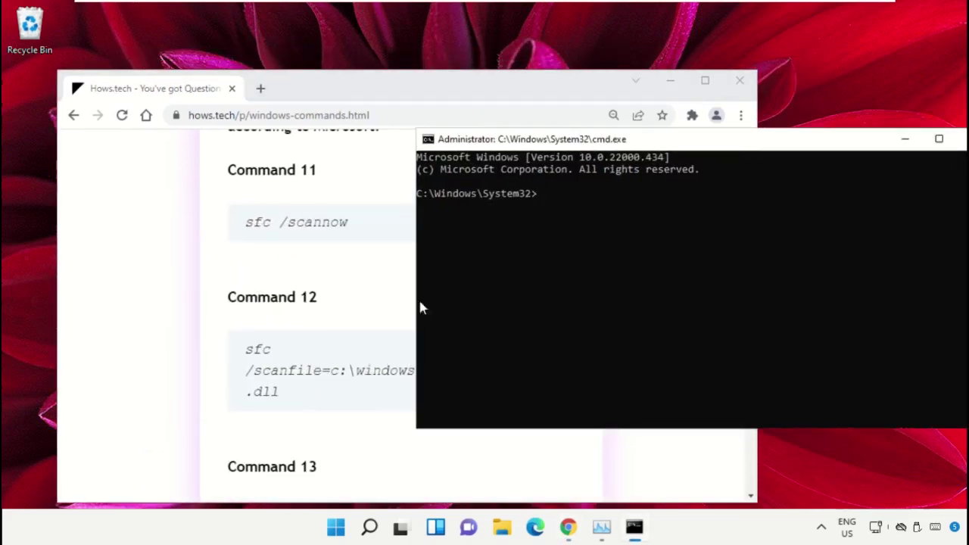
Copy Command 12, the sfc scanfile check on ieframe.dll, into the admin prompt and run it.
{"action": "triple_click", "coordinate": [278, 379]}
{"action": "left_click", "coordinate": [337, 371]}
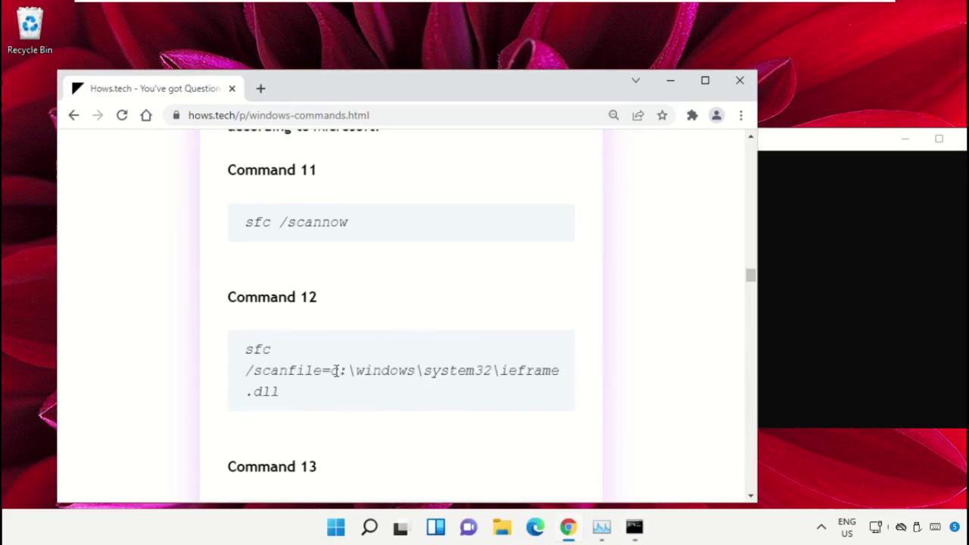
{"action": "triple_click", "coordinate": [316, 377]}
{"action": "right_click", "coordinate": [316, 375]}
{"action": "left_click", "coordinate": [390, 260]}
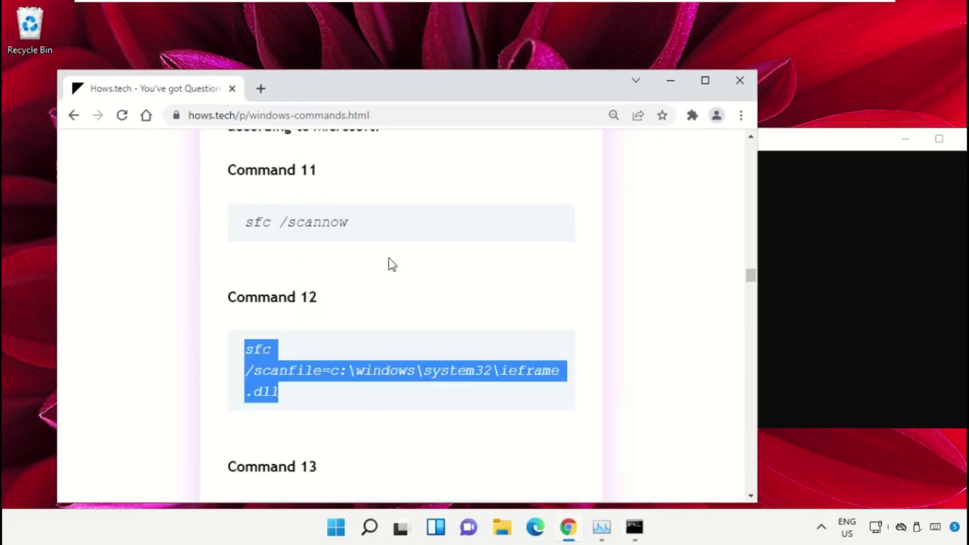
{"action": "left_click", "coordinate": [808, 194]}
{"action": "left_click_drag", "start_coordinate": [780, 153], "coordinate": [744, 154]}
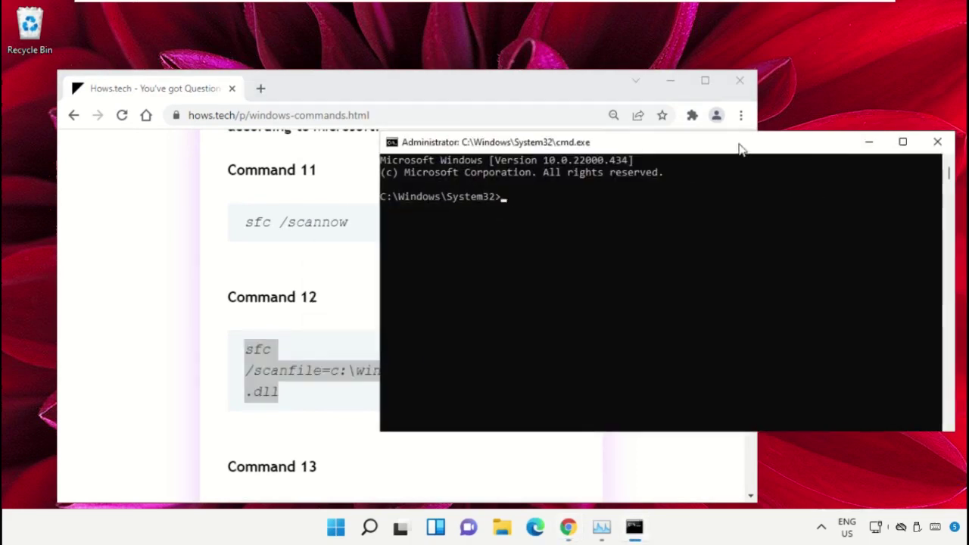
{"action": "right_click", "coordinate": [598, 217]}
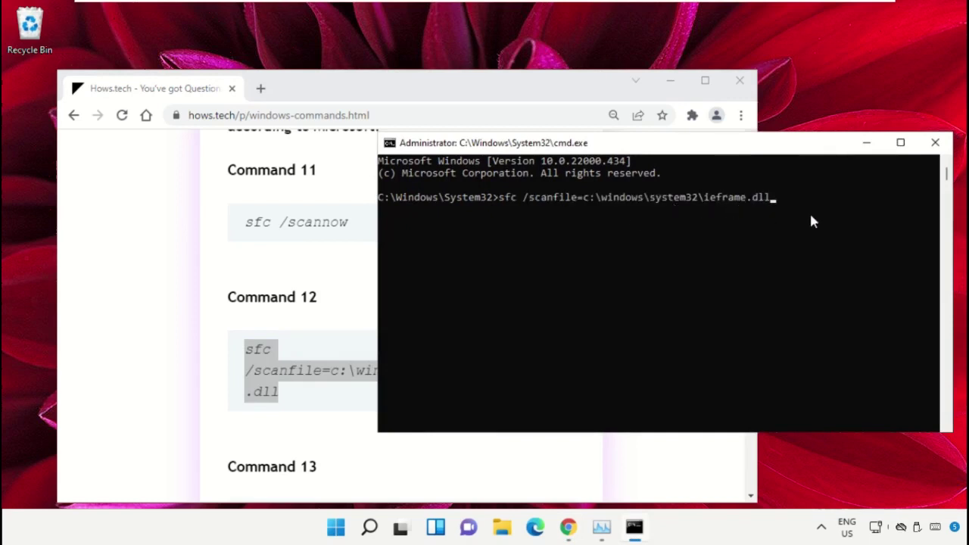
{"action": "key", "text": "Return"}
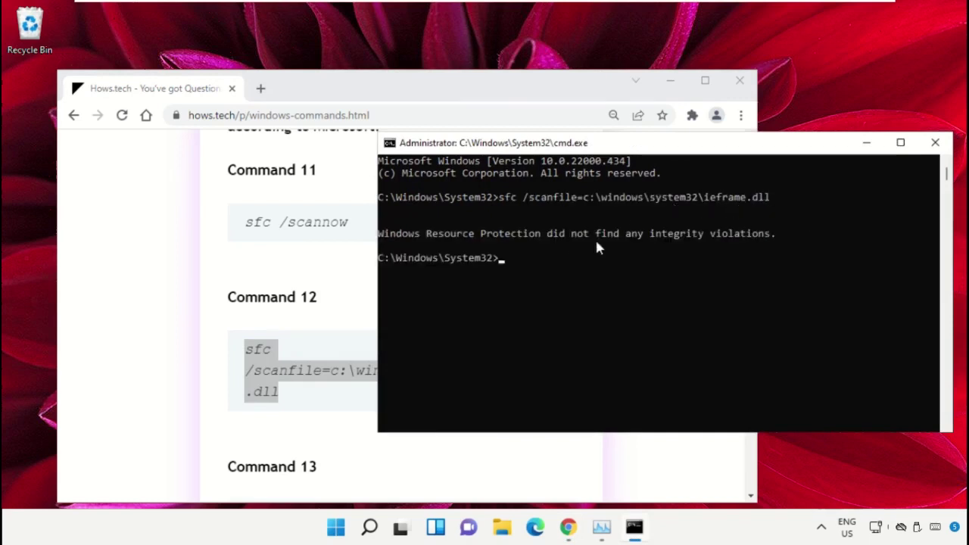
Copy Command 13, the sfc verifyfile check on ieframe.dll, into the prompt and run it.
{"action": "left_click", "coordinate": [329, 255]}
{"action": "scroll", "coordinate": [344, 272], "scroll_direction": "down", "scroll_amount": 1}
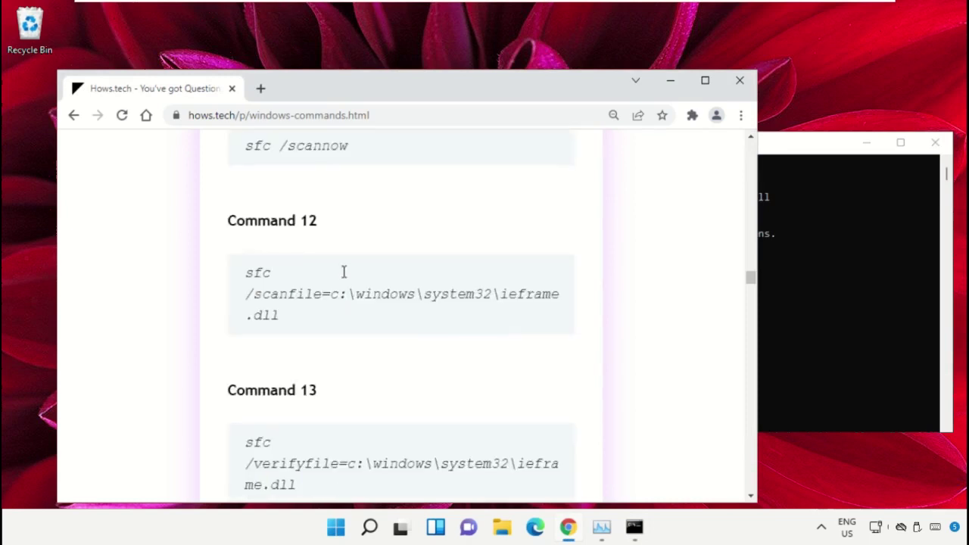
{"action": "scroll", "coordinate": [344, 272], "scroll_direction": "down", "scroll_amount": 2}
{"action": "triple_click", "coordinate": [328, 312]}
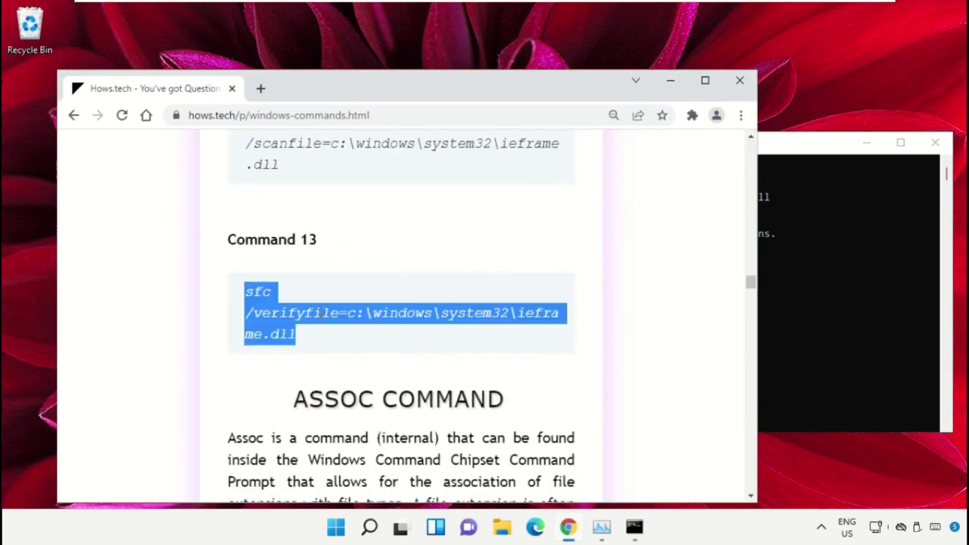
{"action": "right_click", "coordinate": [318, 318]}
{"action": "left_click", "coordinate": [384, 333]}
{"action": "left_click", "coordinate": [884, 279]}
{"action": "right_click", "coordinate": [689, 308]}
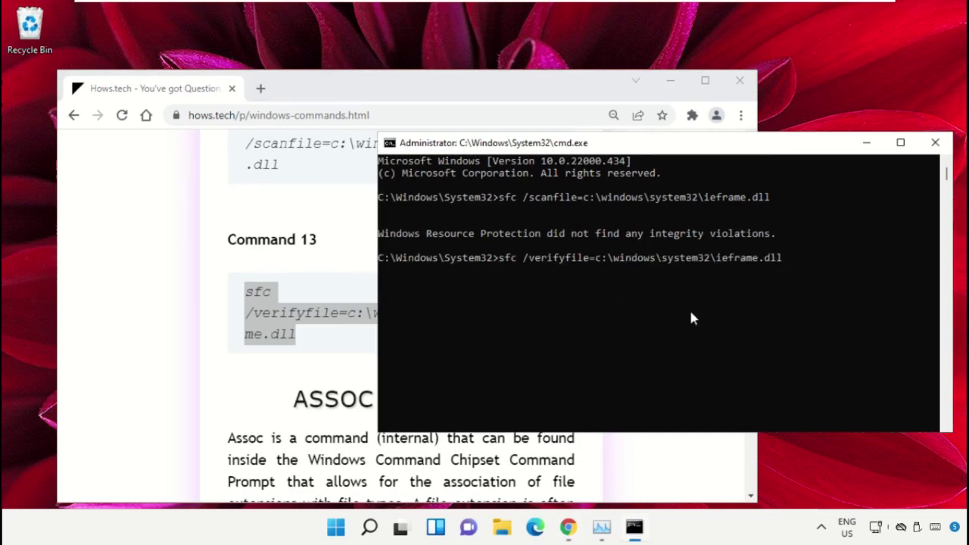
{"action": "key", "text": "Return"}
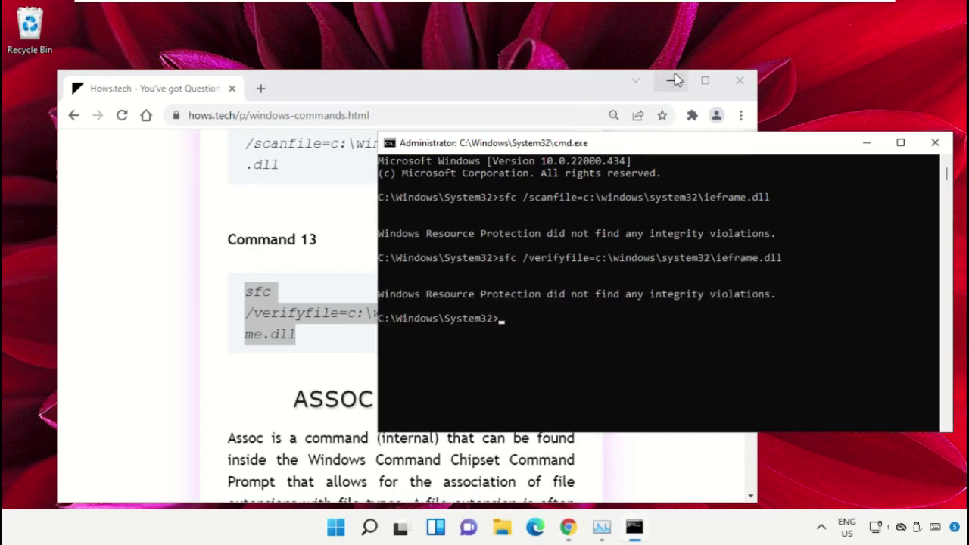
Minimize Chrome, exit the Command Prompt, and open Device Manager from the Start quick-link menu.
{"action": "left_click", "coordinate": [669, 86]}
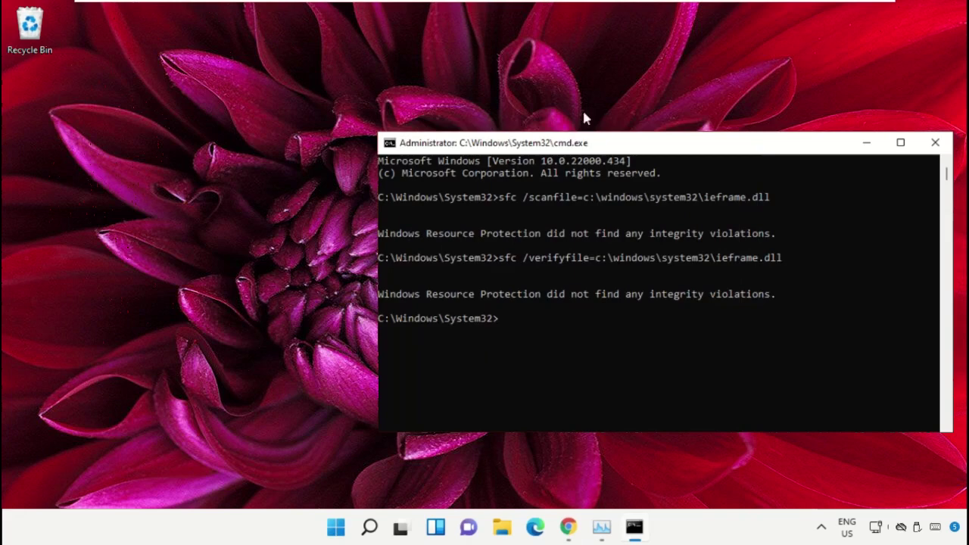
{"action": "type", "text": "exi"}
{"action": "type", "text": "t"}
{"action": "key", "text": "Return"}
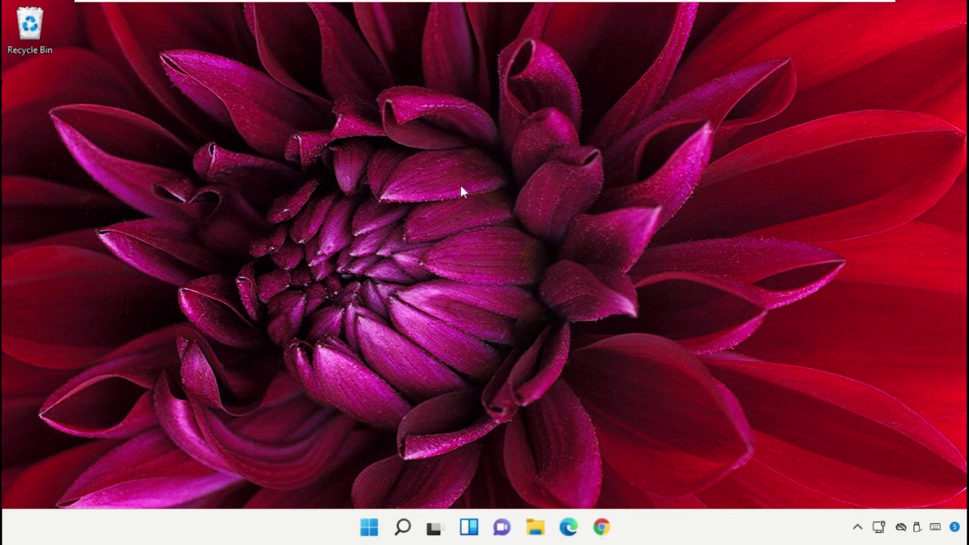
{"action": "right_click", "coordinate": [368, 527]}
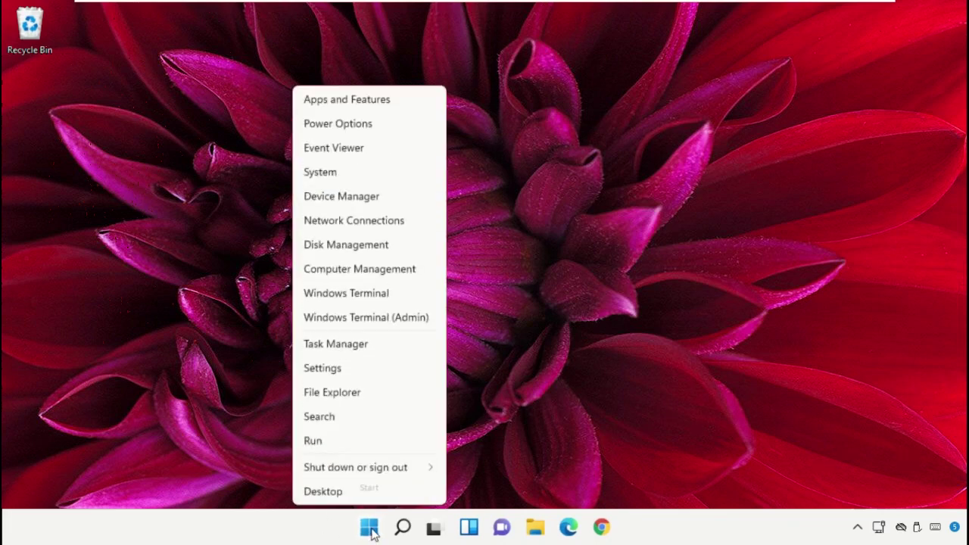
{"action": "left_click", "coordinate": [364, 205]}
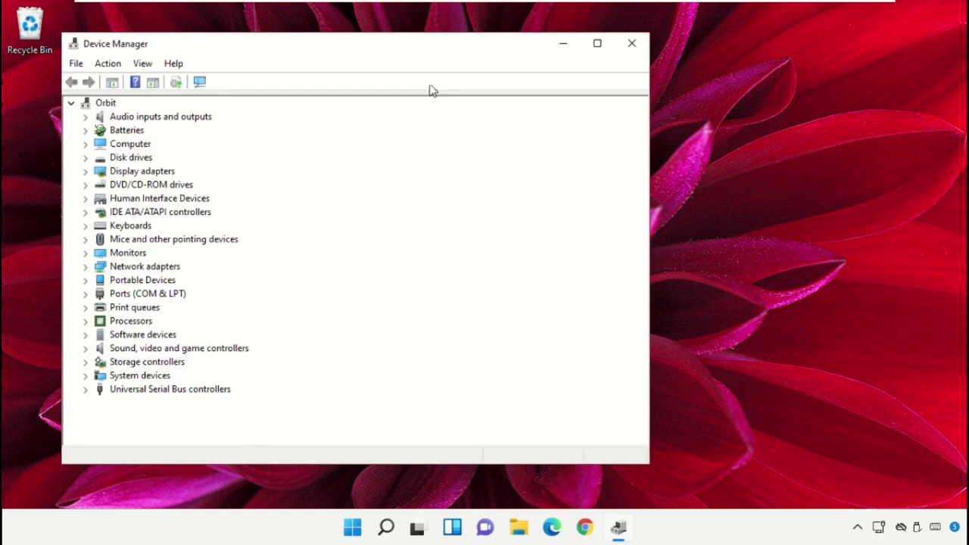
{"action": "left_click_drag", "start_coordinate": [434, 49], "coordinate": [609, 37]}
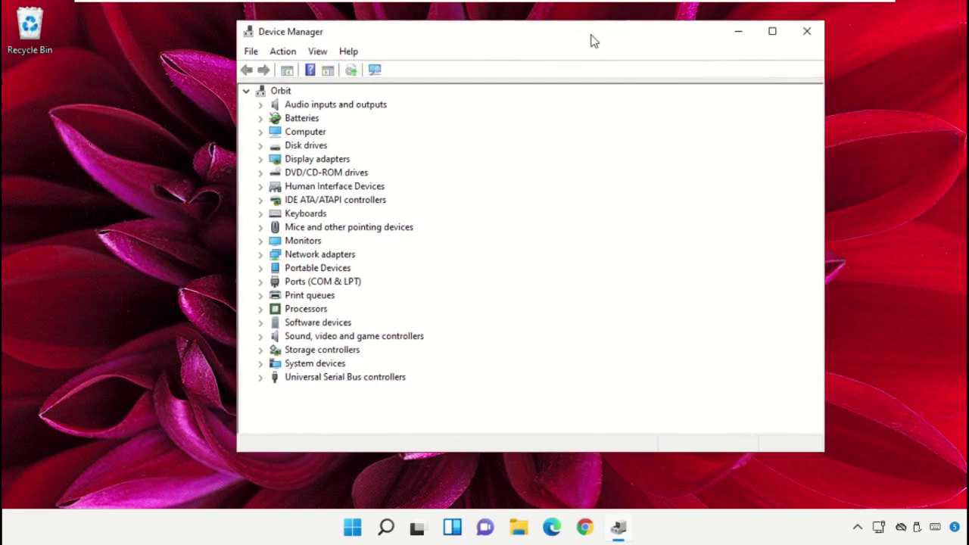
Search automatically for a newer Microsoft Basic Display Adapter driver; the best one is already installed.
{"action": "left_click", "coordinate": [284, 161]}
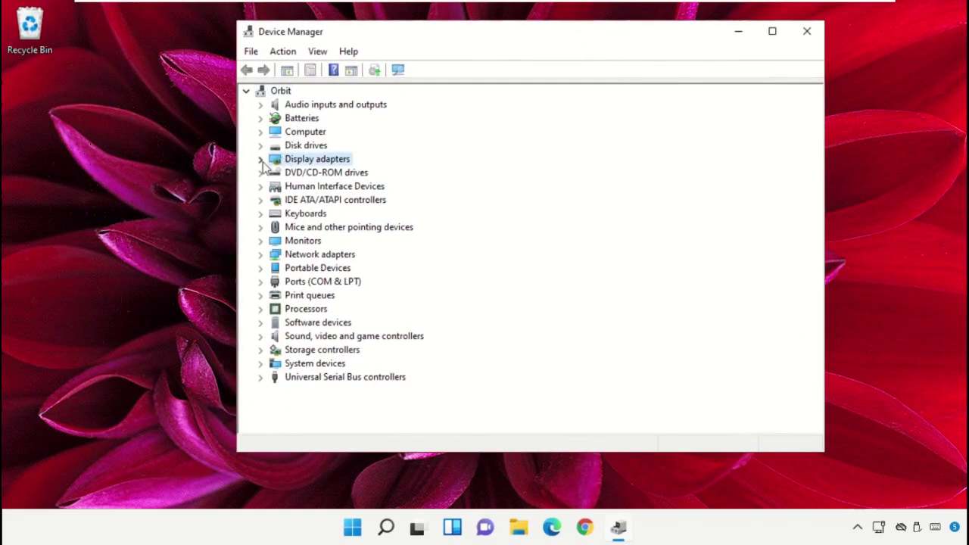
{"action": "left_click", "coordinate": [260, 161]}
{"action": "left_click", "coordinate": [332, 173]}
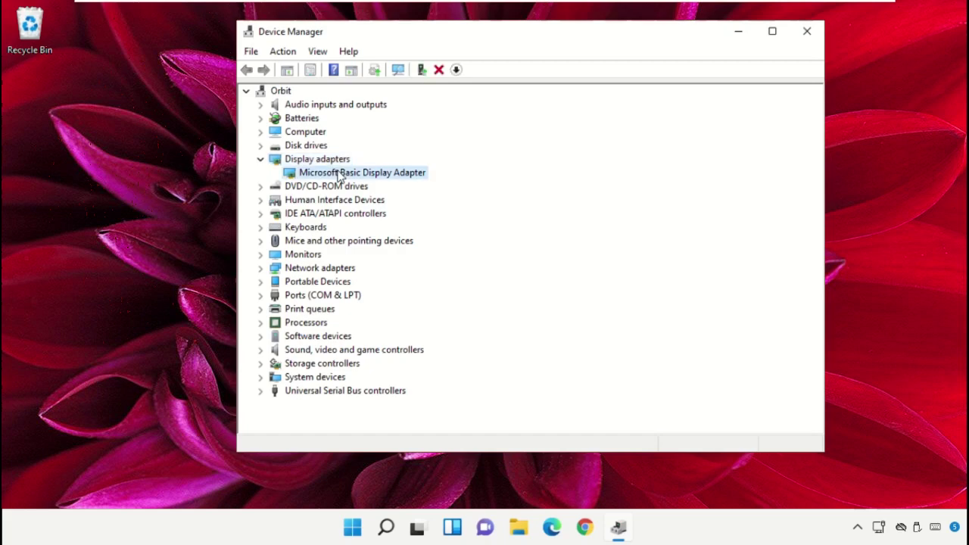
{"action": "right_click", "coordinate": [337, 174]}
{"action": "left_click", "coordinate": [383, 182]}
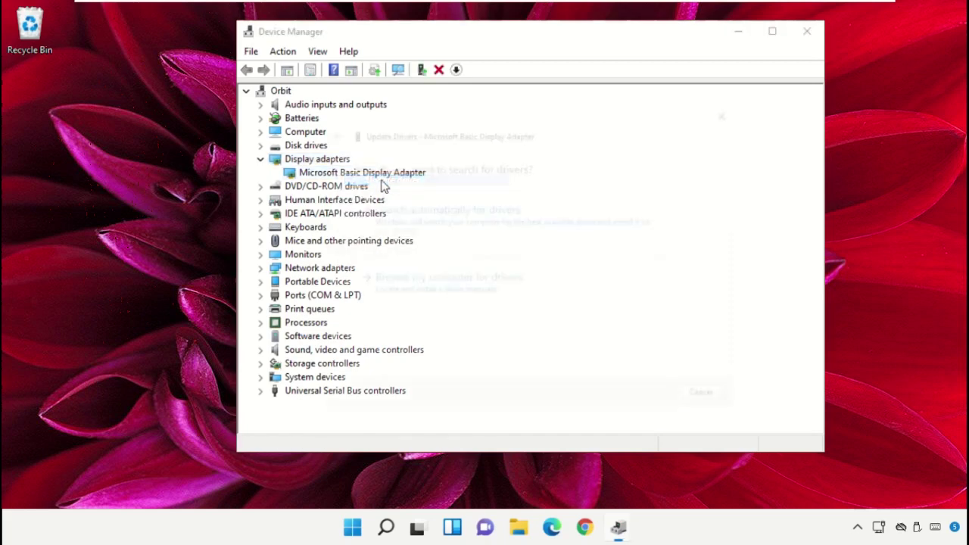
{"action": "left_click", "coordinate": [475, 220]}
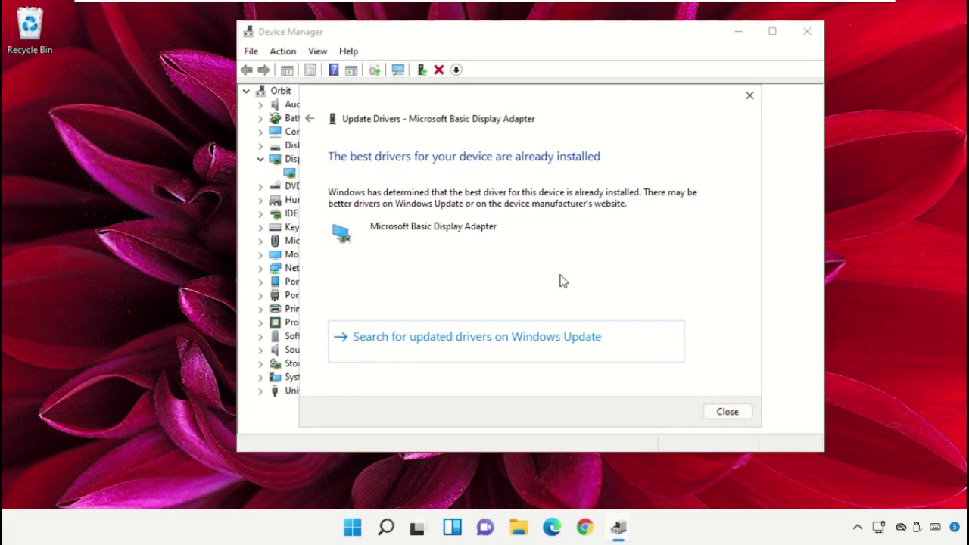
{"action": "left_click", "coordinate": [464, 338]}
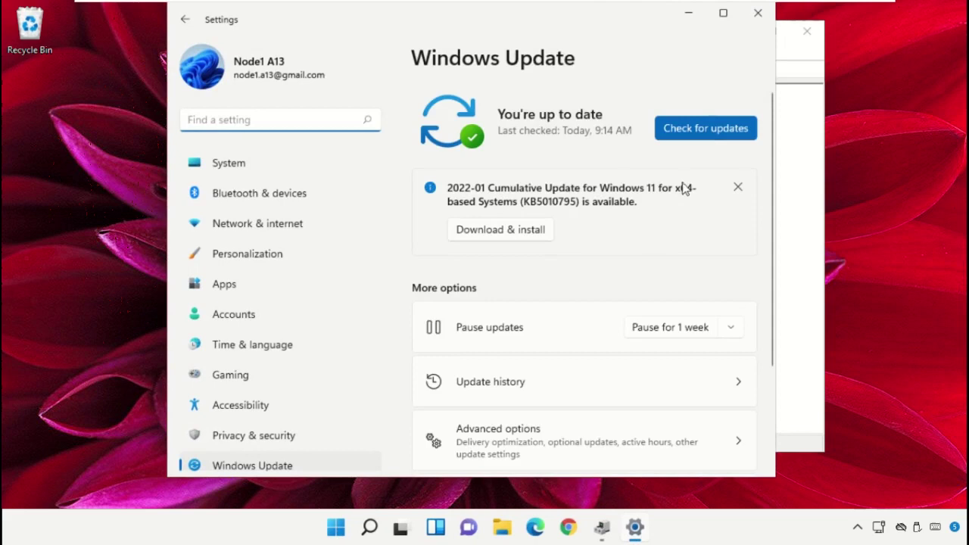
Check for updates, dismiss the KB5010795 notice, and close Settings and Device Manager.
{"action": "left_click", "coordinate": [706, 137]}
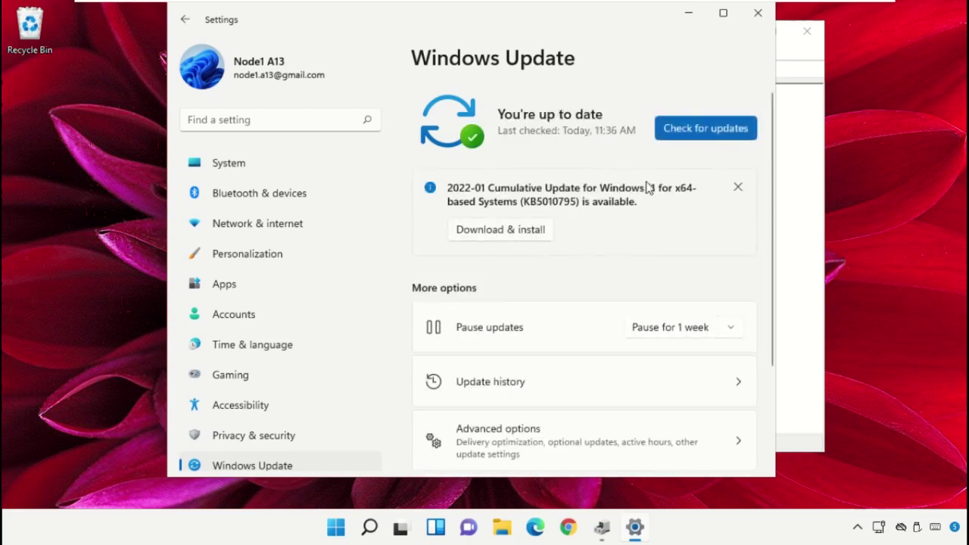
{"action": "left_click", "coordinate": [737, 187]}
{"action": "left_click", "coordinate": [761, 23]}
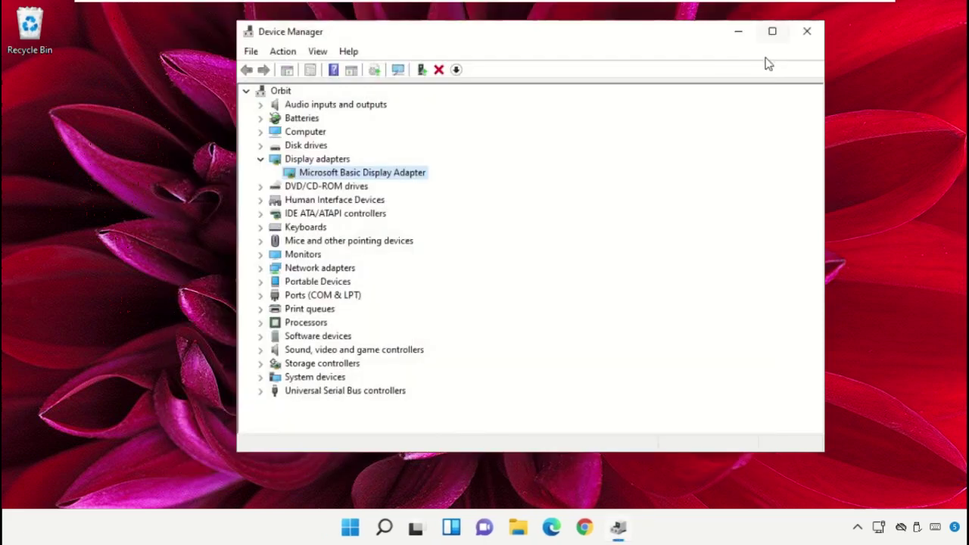
{"action": "left_click", "coordinate": [807, 30]}
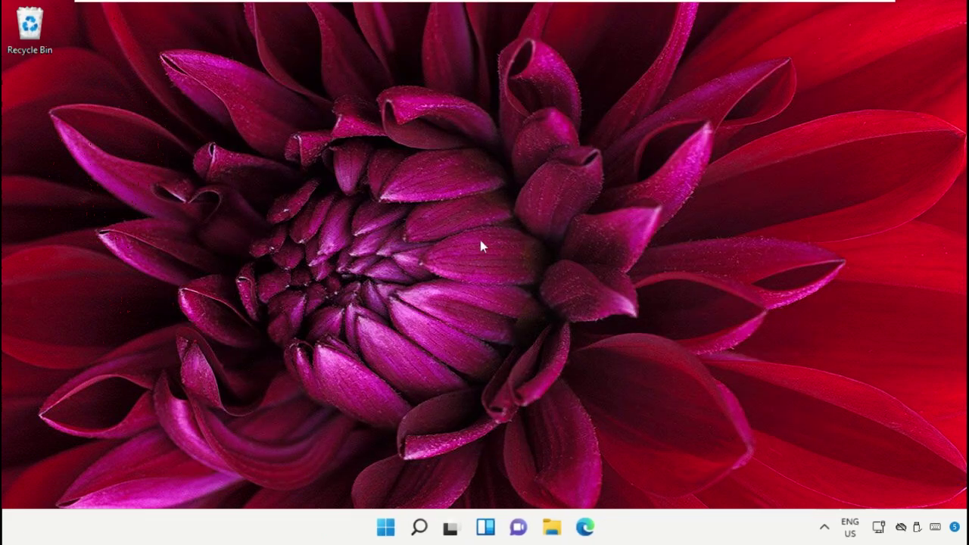
Launch Command Prompt as administrator from Windows search, accepting the UAC prompt.
{"action": "left_click", "coordinate": [421, 529]}
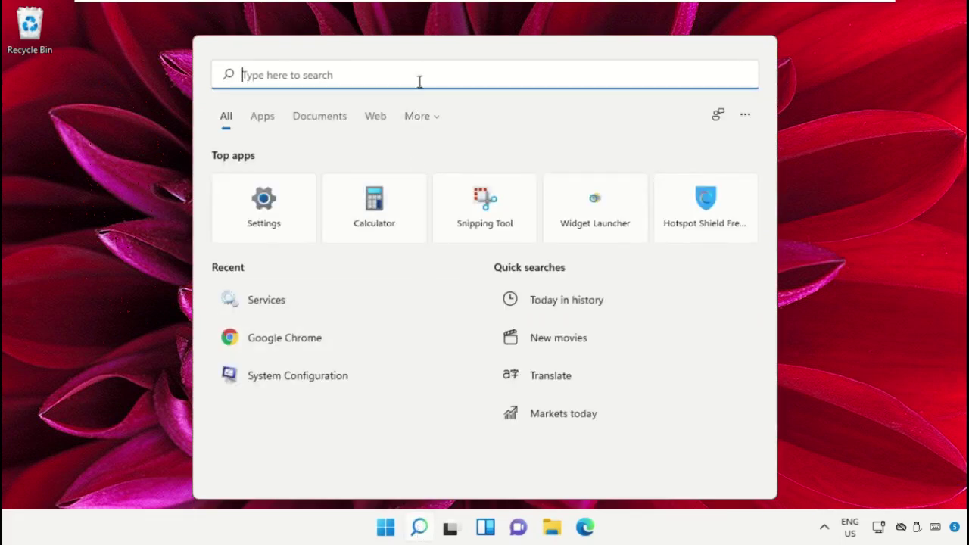
{"action": "type", "text": "Cmd"}
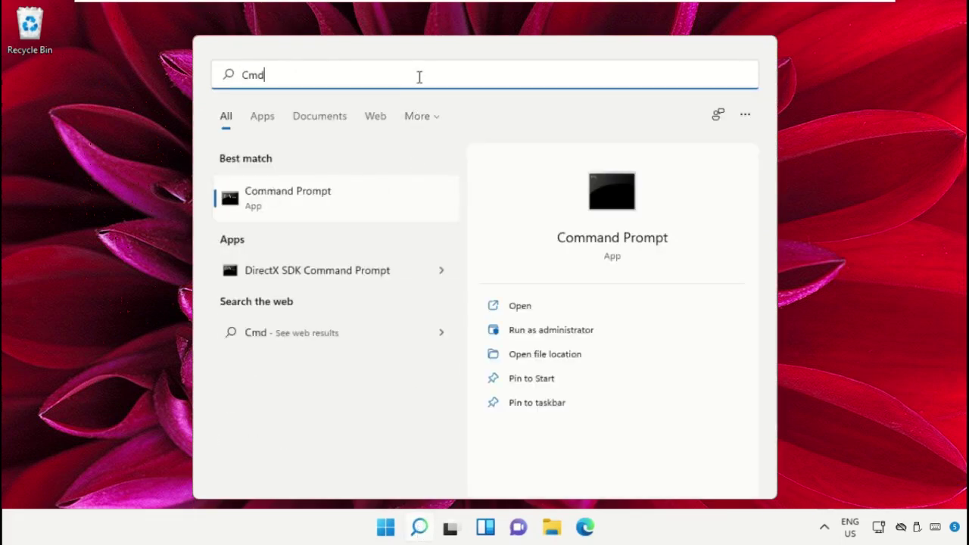
{"action": "right_click", "coordinate": [287, 193]}
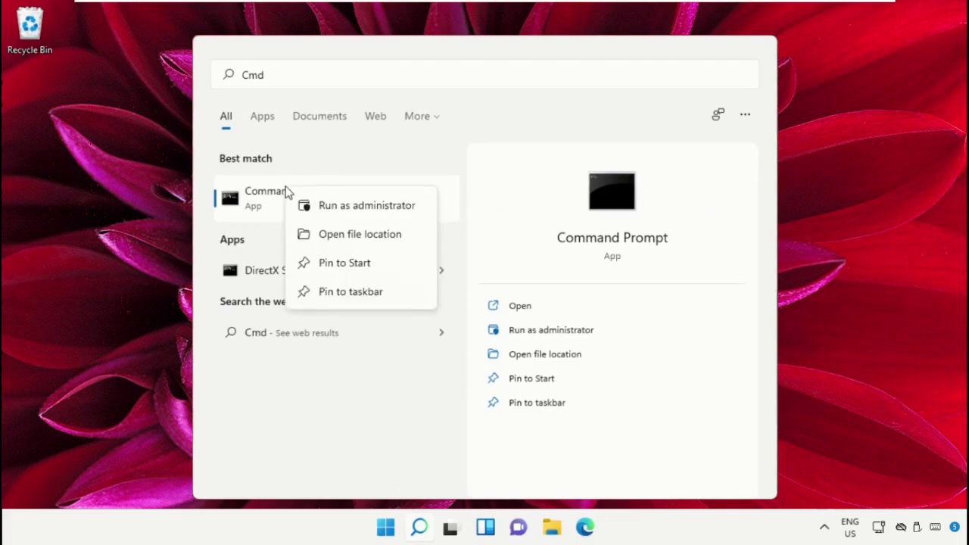
{"action": "left_click", "coordinate": [366, 212]}
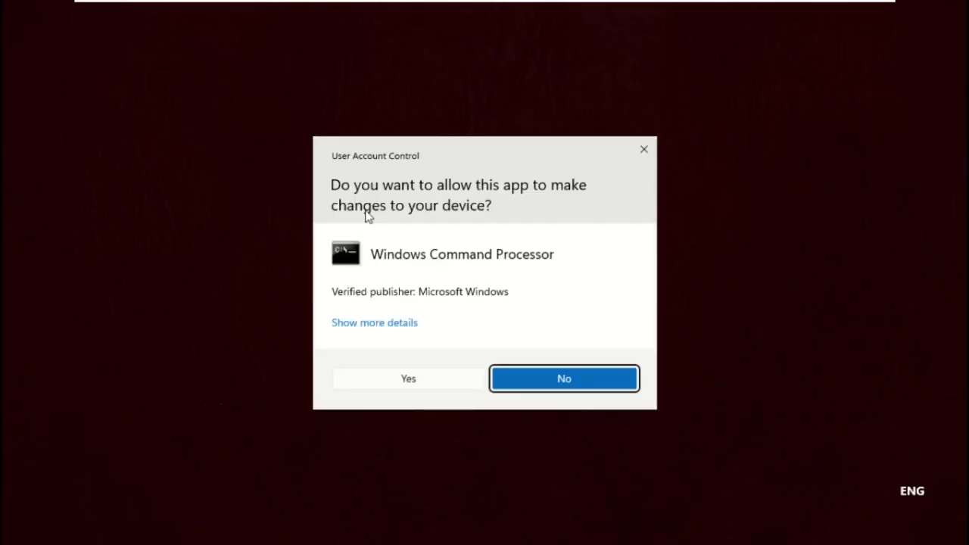
{"action": "left_click", "coordinate": [382, 379]}
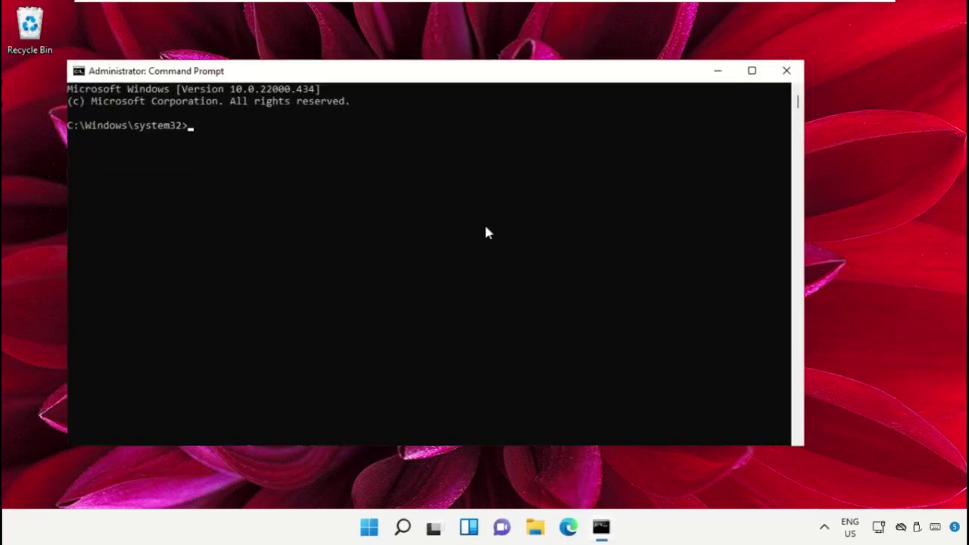
{"action": "mouse_move", "coordinate": [531, 79]}
{"action": "left_mouse_down"}
{"action": "mouse_move", "coordinate": [580, 79]}
{"action": "mouse_move", "coordinate": [592, 64]}
{"action": "left_mouse_up"}
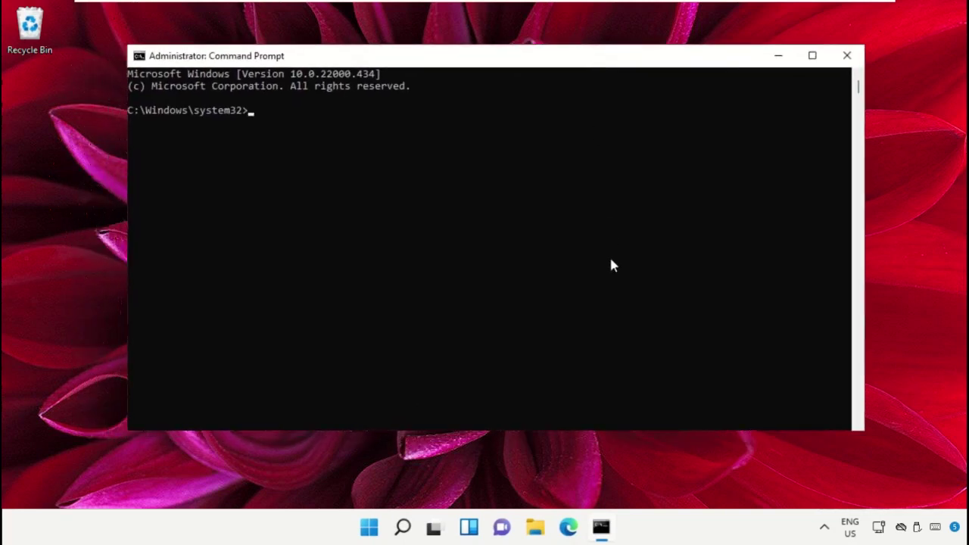
Run sfc /scannow to repair corrupt system files, then close the window.
{"action": "type", "text": "cannow"}
{"action": "key", "text": "Return"}
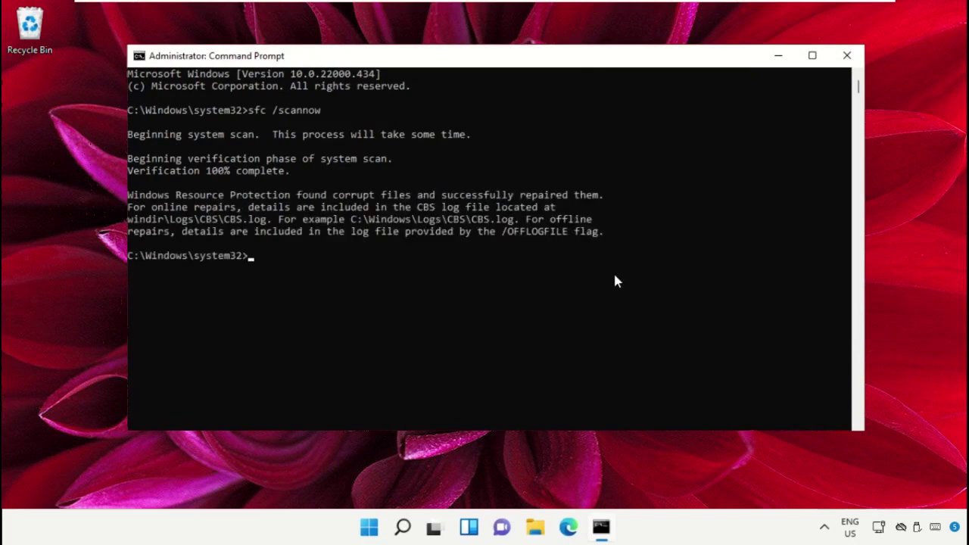
{"action": "left_click", "coordinate": [846, 56]}
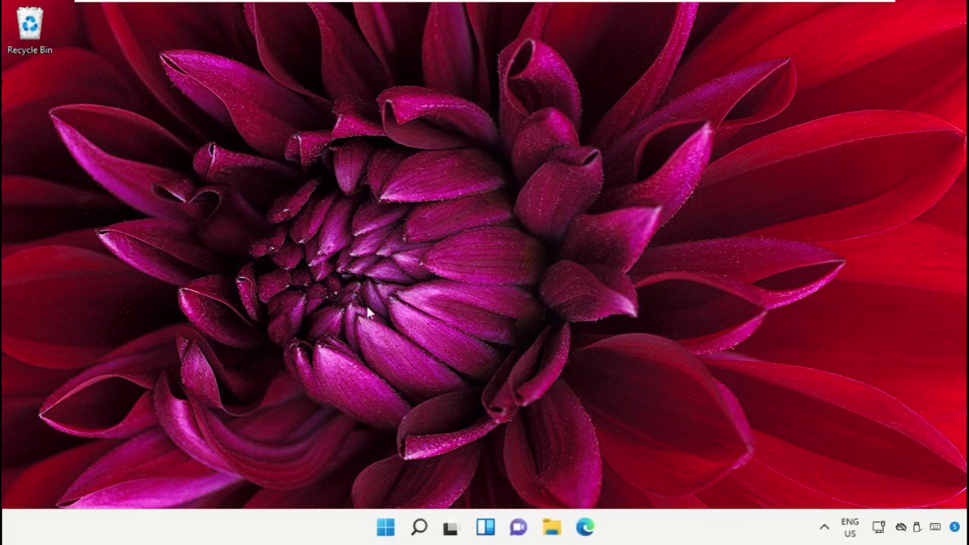
Open a new administrator Command Prompt from Windows search and move its window down-right.
{"action": "left_click", "coordinate": [421, 527]}
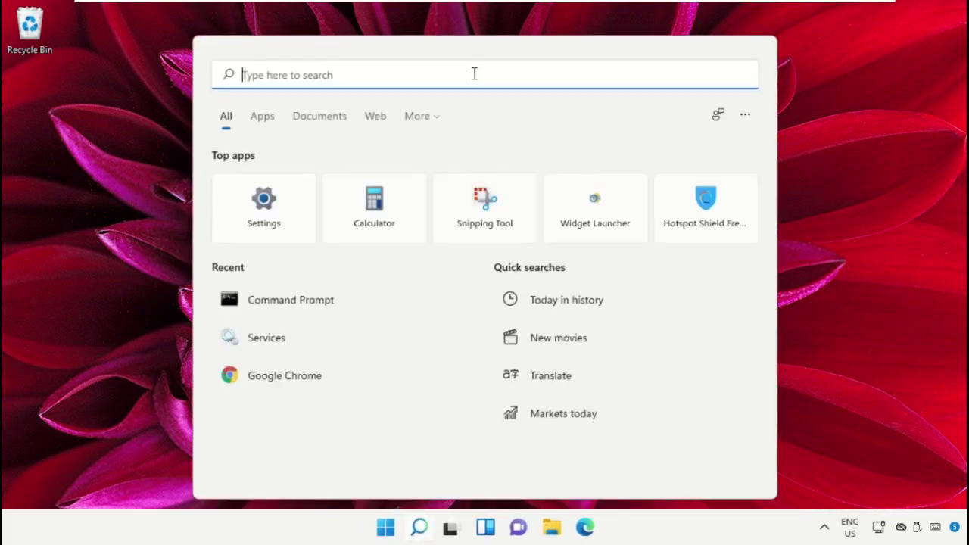
{"action": "type", "text": "Cmd"}
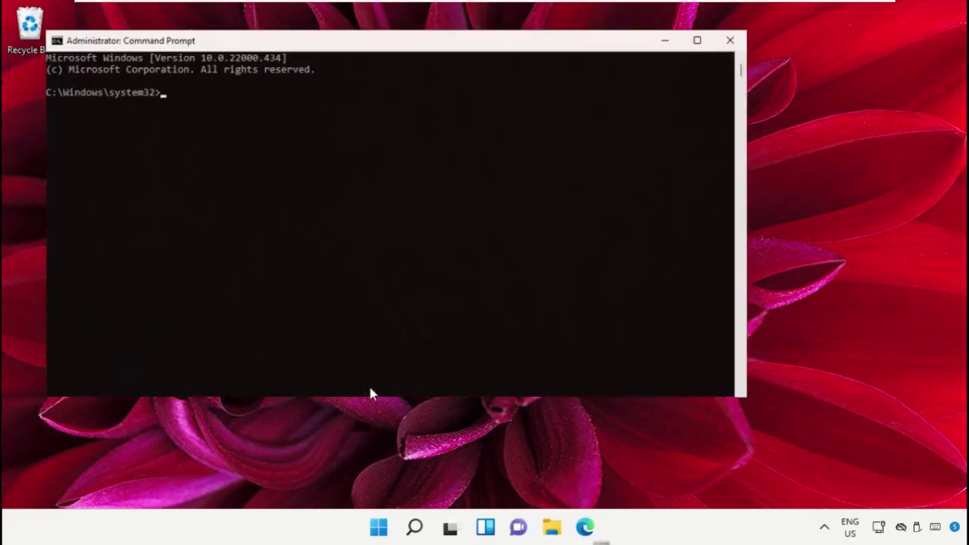
{"action": "mouse_move", "coordinate": [400, 43]}
{"action": "left_mouse_down"}
{"action": "mouse_move", "coordinate": [447, 68]}
{"action": "mouse_move", "coordinate": [496, 54]}
{"action": "left_mouse_up"}
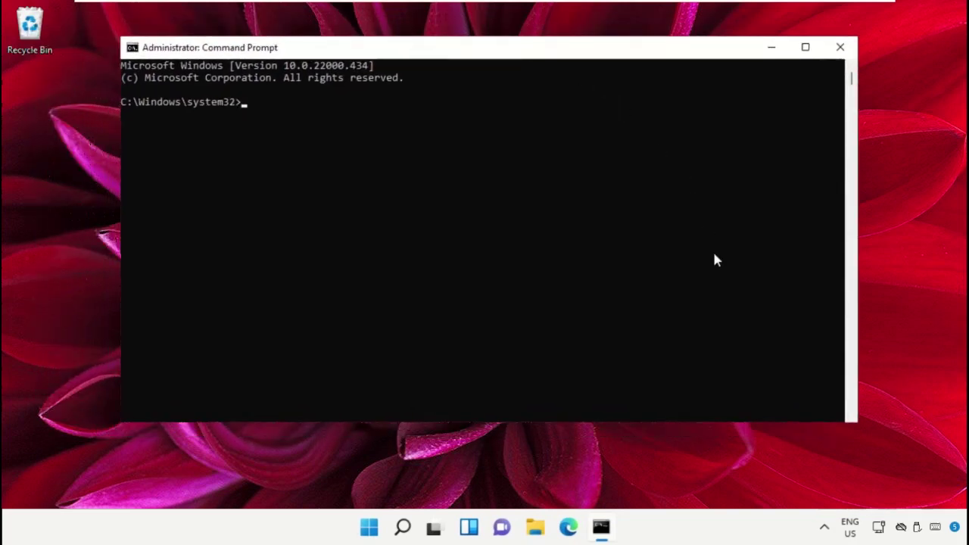
Run DISM /Online /Cleanup-image /ScanHealth, then DISM /Online /Cleanup-Image /RestoreHealth.
{"action": "type", "text": "DISM /Online /Cleanup-image /"}
{"action": "type", "text": "ScanHealth"}
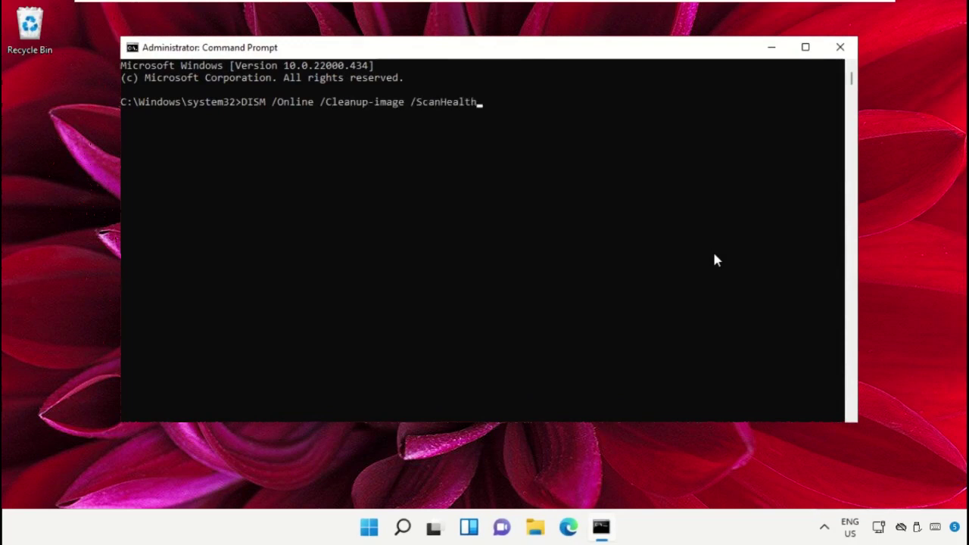
{"action": "key", "text": "Return"}
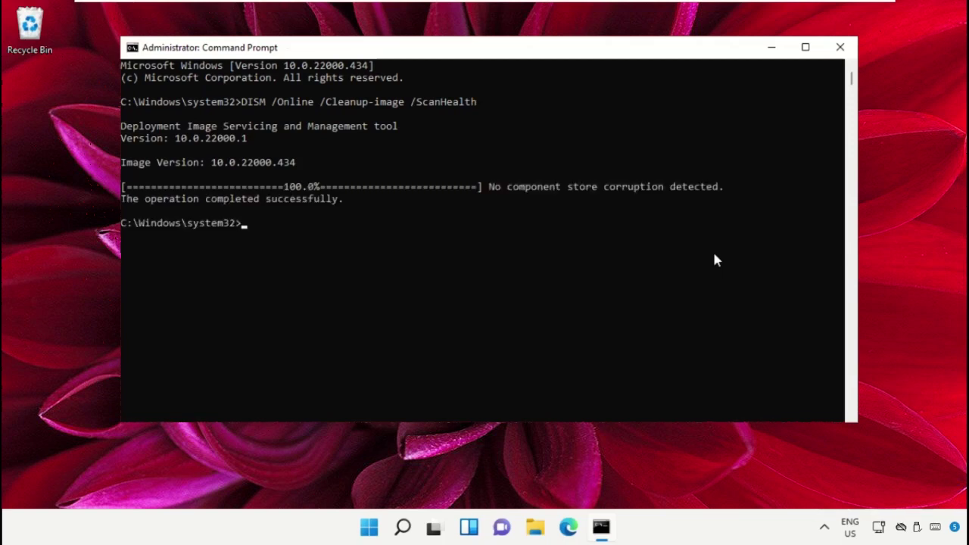
{"action": "type", "text": "DISM /Online /Cleanup-I"}
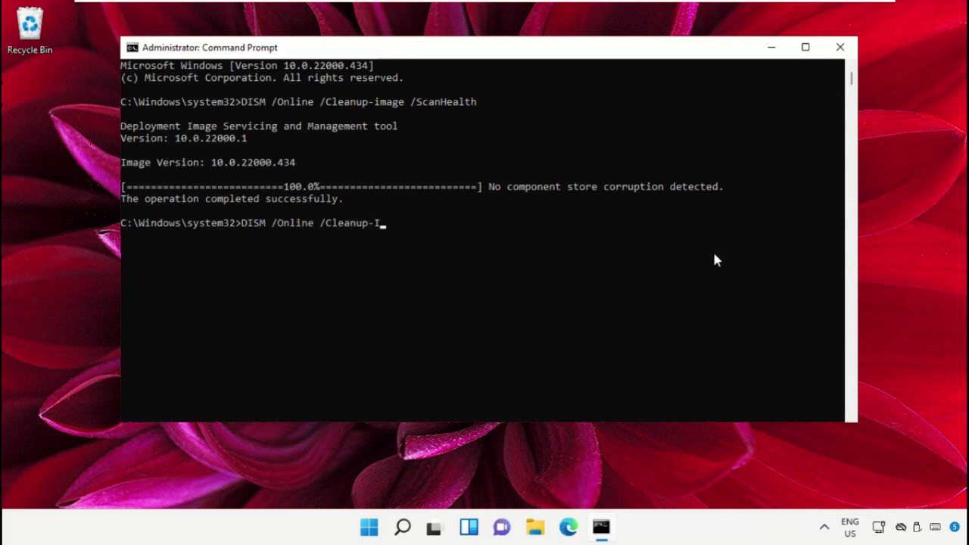
{"action": "type", "text": "mage /RestoreHealth"}
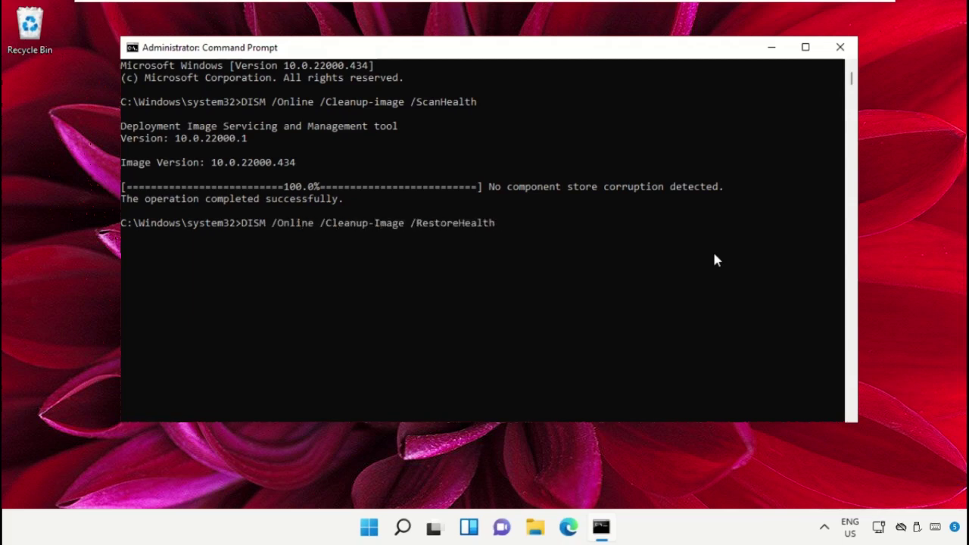
{"action": "key", "text": "Return"}
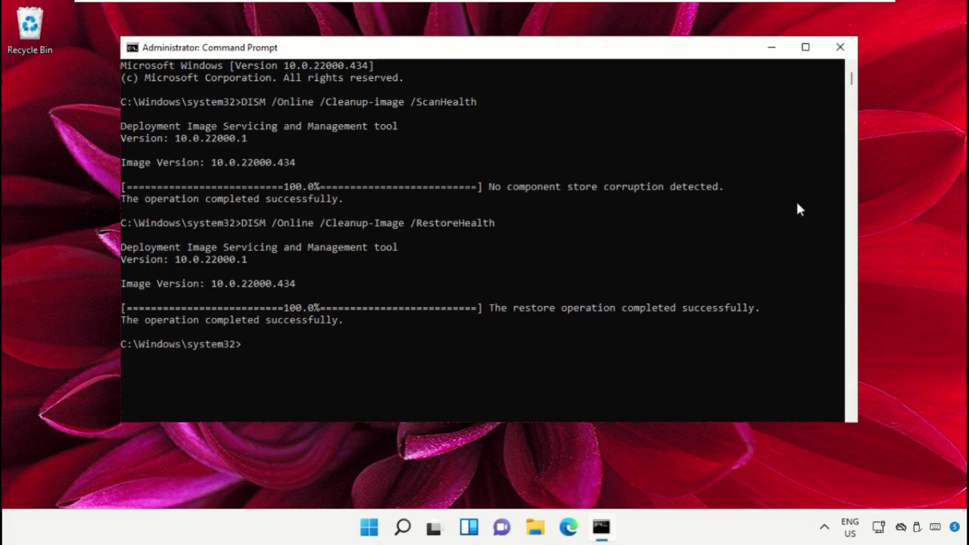
Close the DISM Command Prompt window and bring up the Start menu for power options.
{"action": "left_click", "coordinate": [839, 47]}
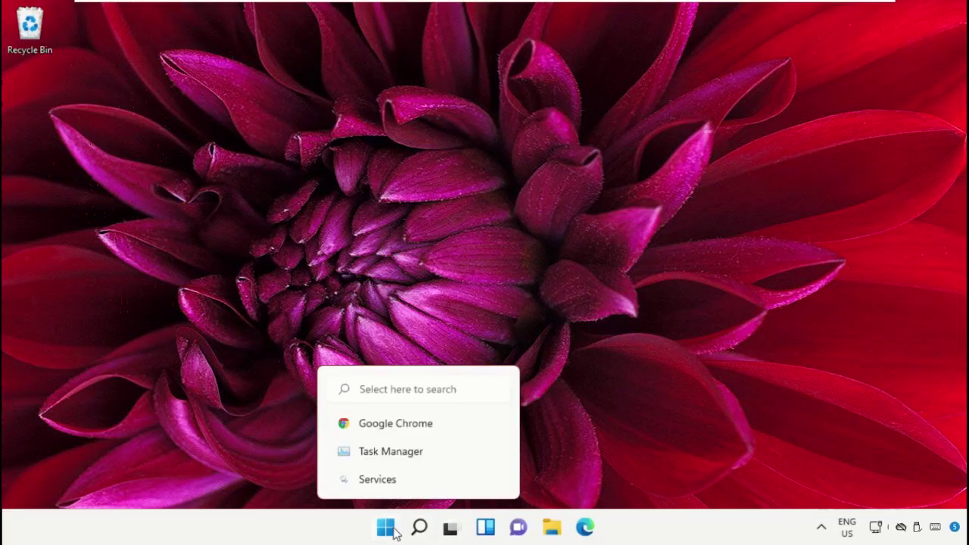
{"action": "left_click", "coordinate": [386, 528]}
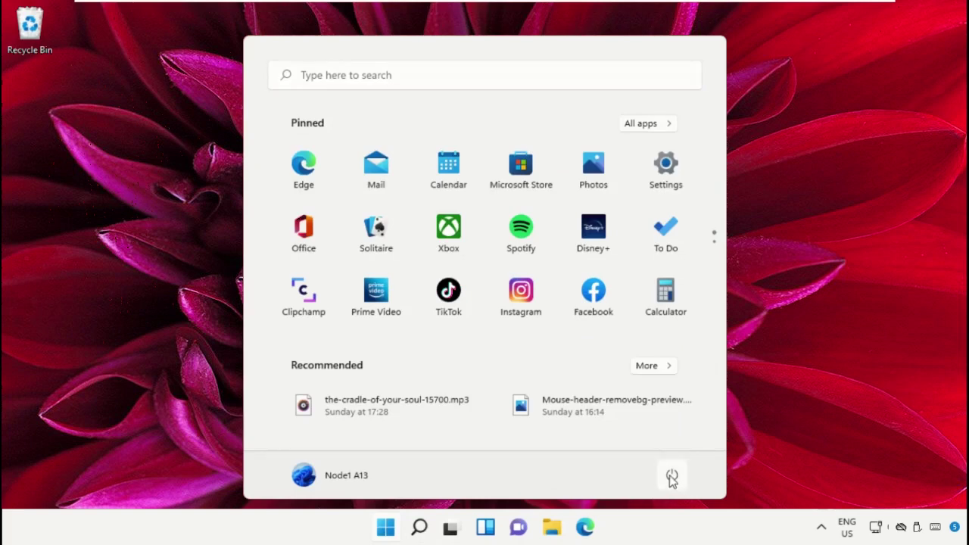